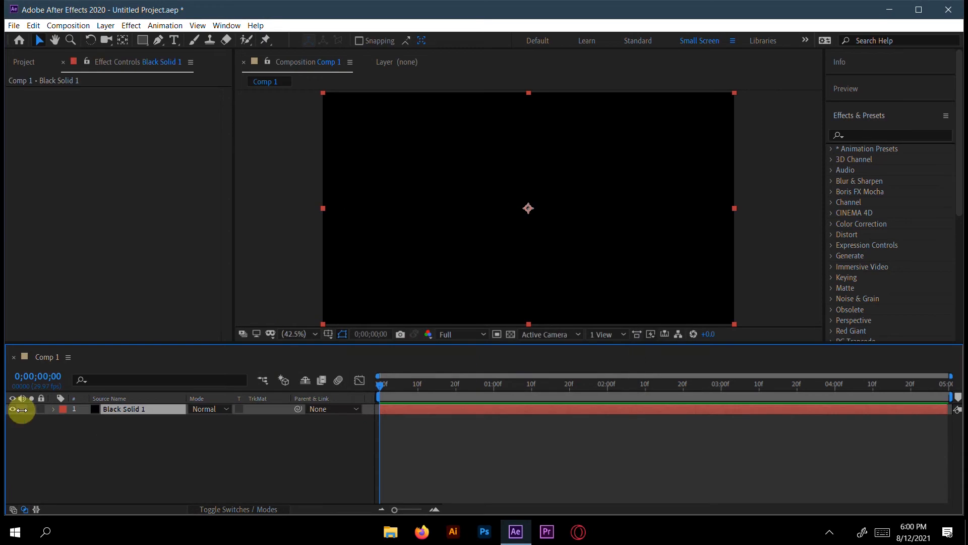
Step: Lock the Black Solid 1 layer and add a text layer reading LIQUID in the composition
left_click(40, 408)
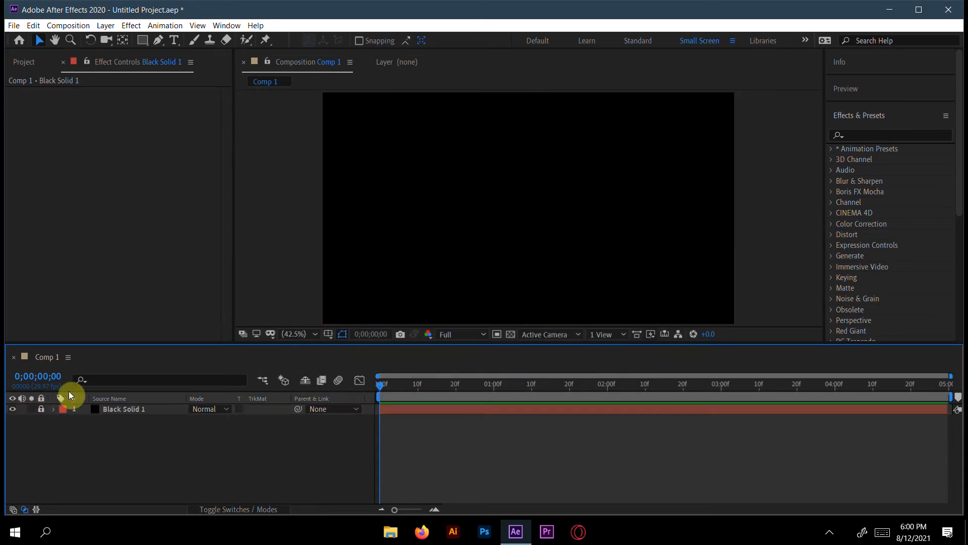
left_click(174, 40)
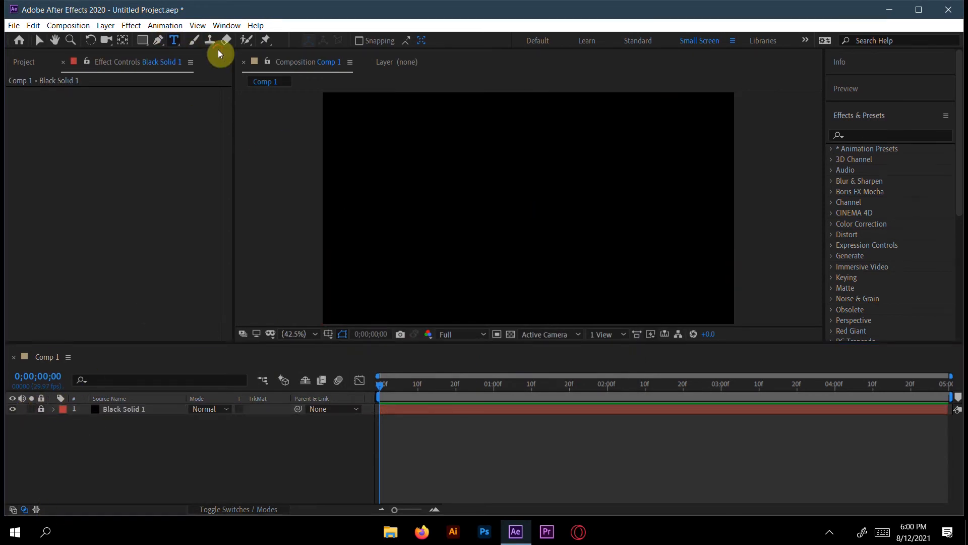
left_click(410, 200)
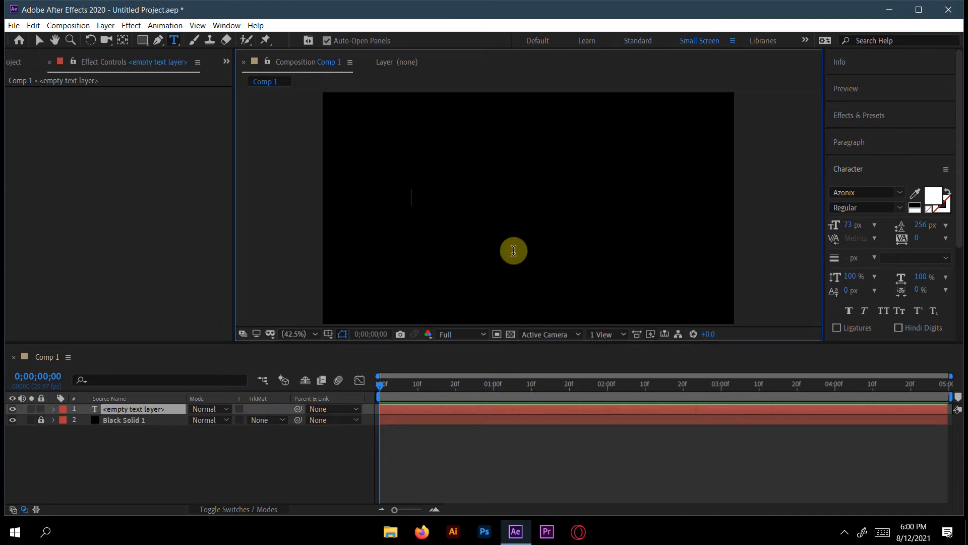
type("LIQUID")
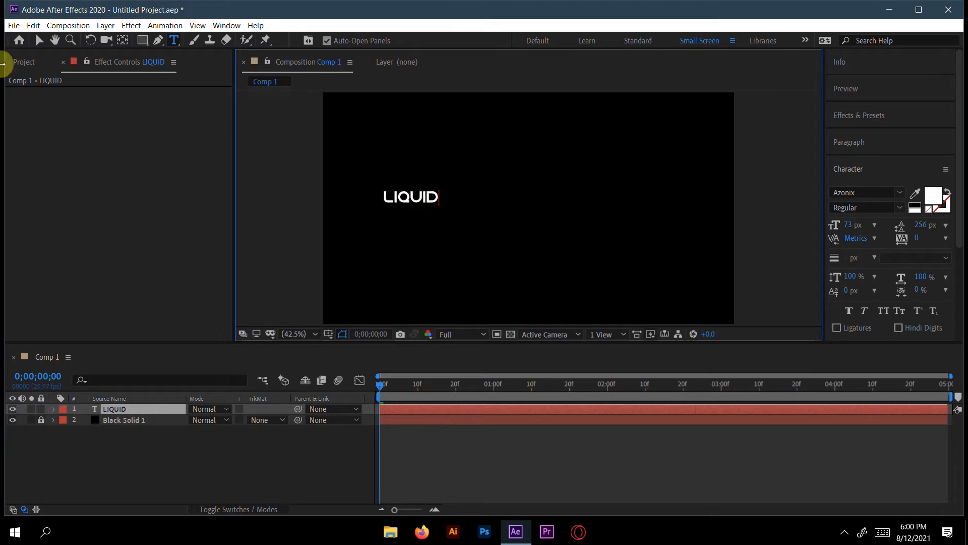
left_click(39, 40)
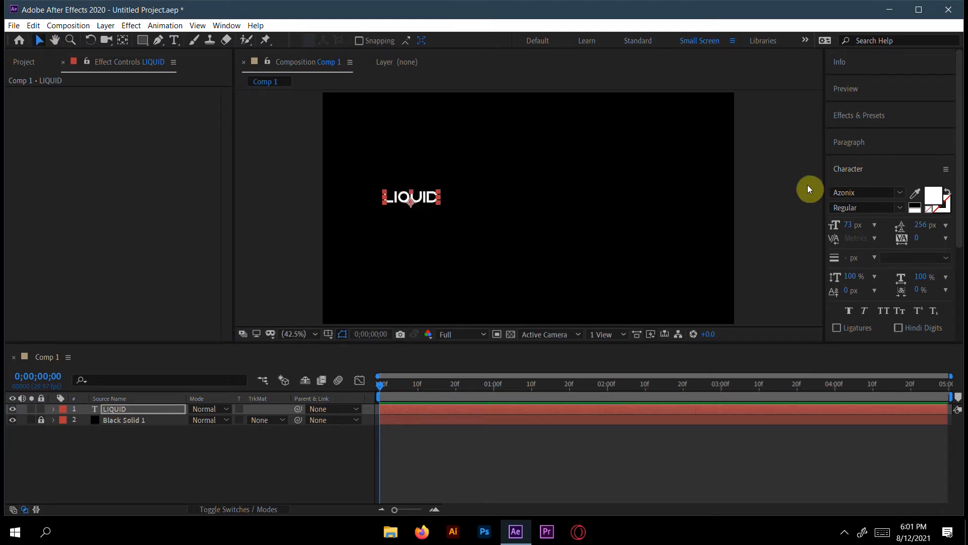
Step: Change the LIQUID text's font to Poppins in the Bold style
left_click(890, 169)
left_click(888, 170)
left_click(890, 192)
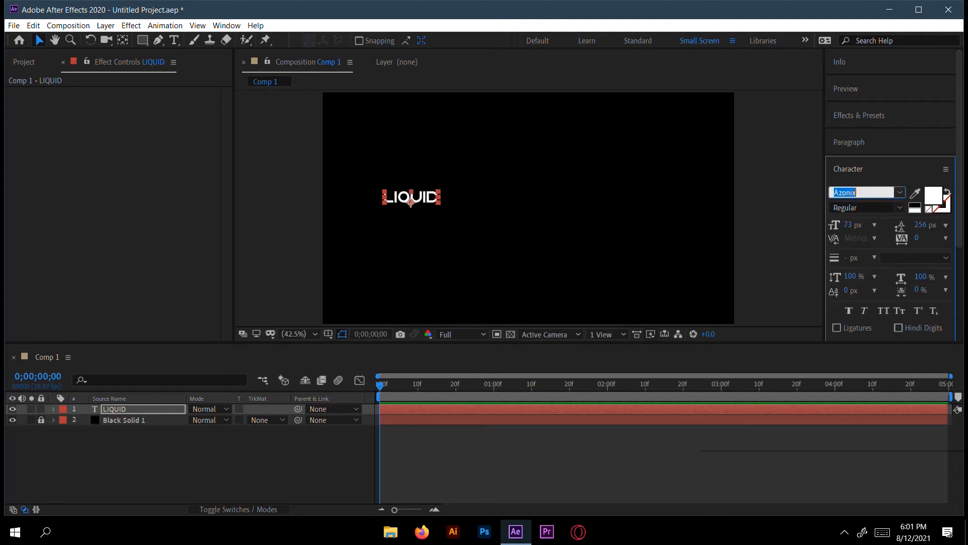
left_click(899, 193)
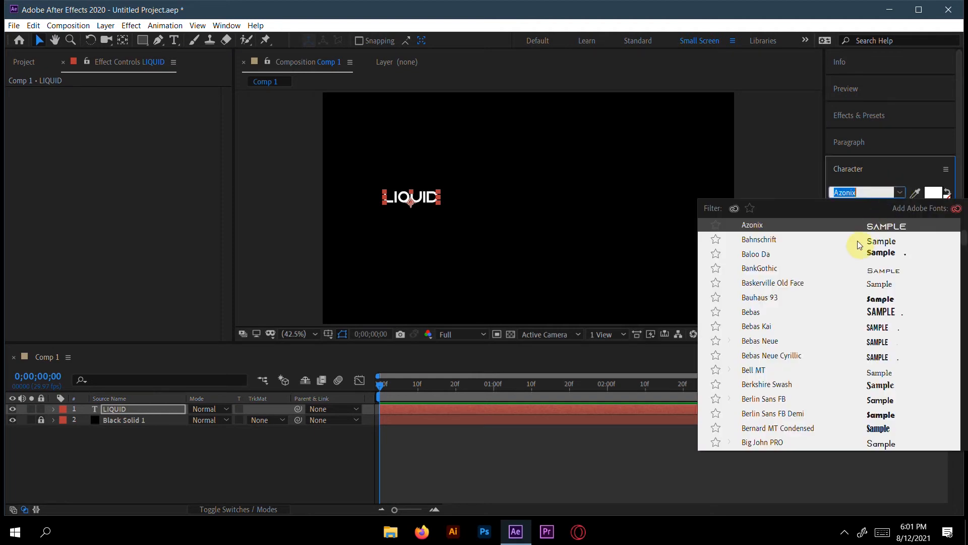
scroll(828, 258, "up", 10)
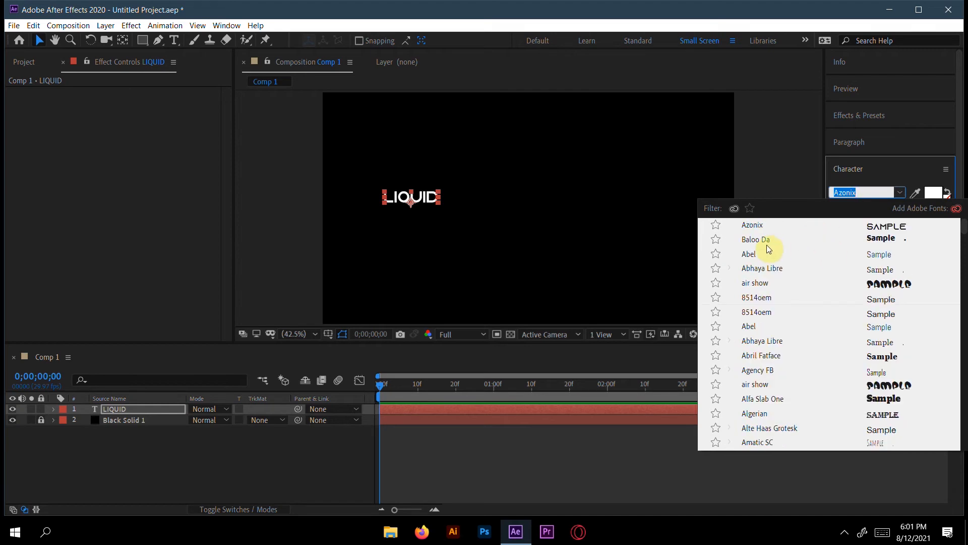
scroll(792, 268, "down", 20)
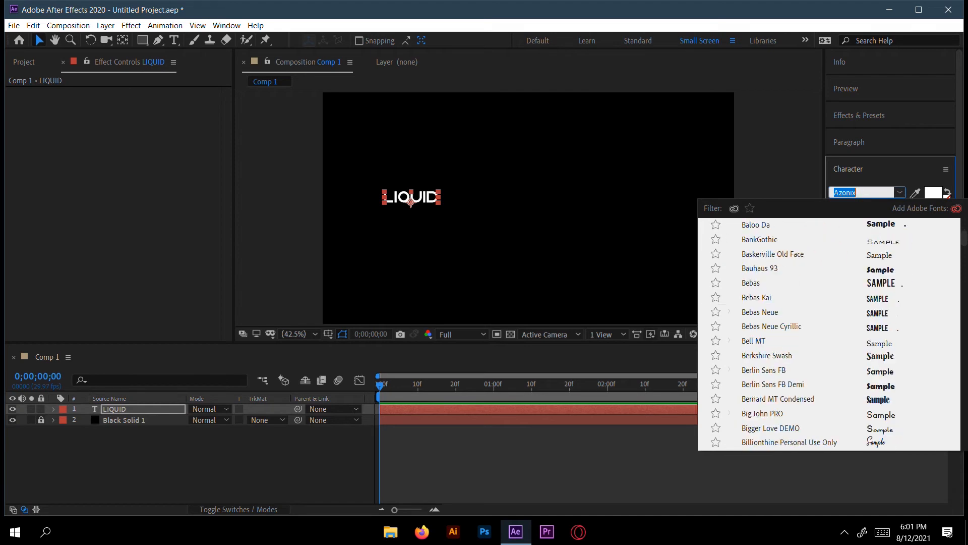
scroll(829, 333, "down", 7)
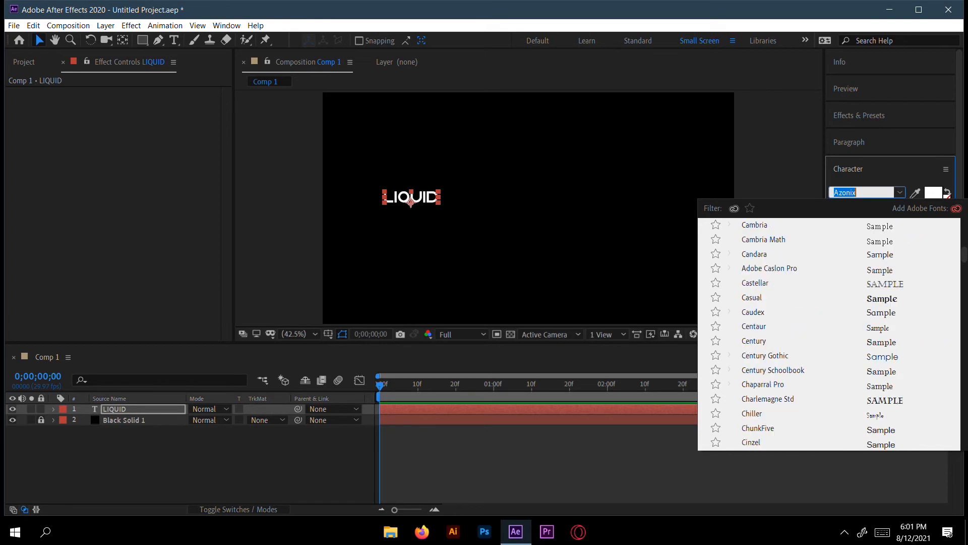
scroll(793, 273, "up", 7)
key("Caps_Lock")
type("POP")
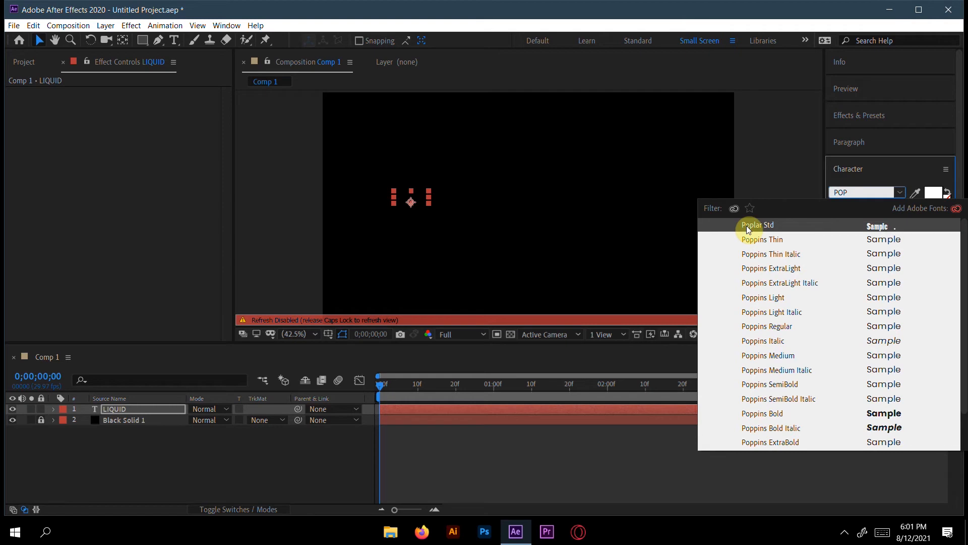
key("Caps_Lock")
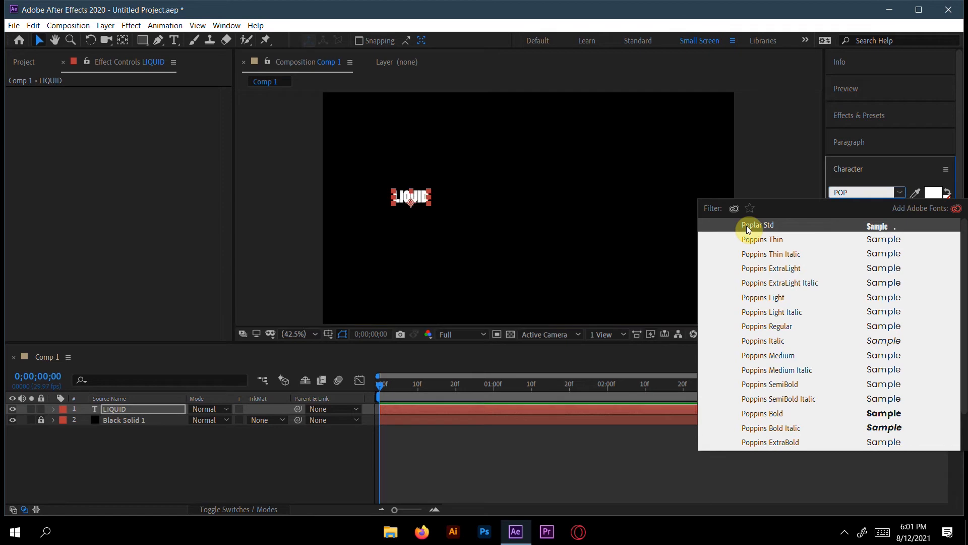
left_click(751, 240)
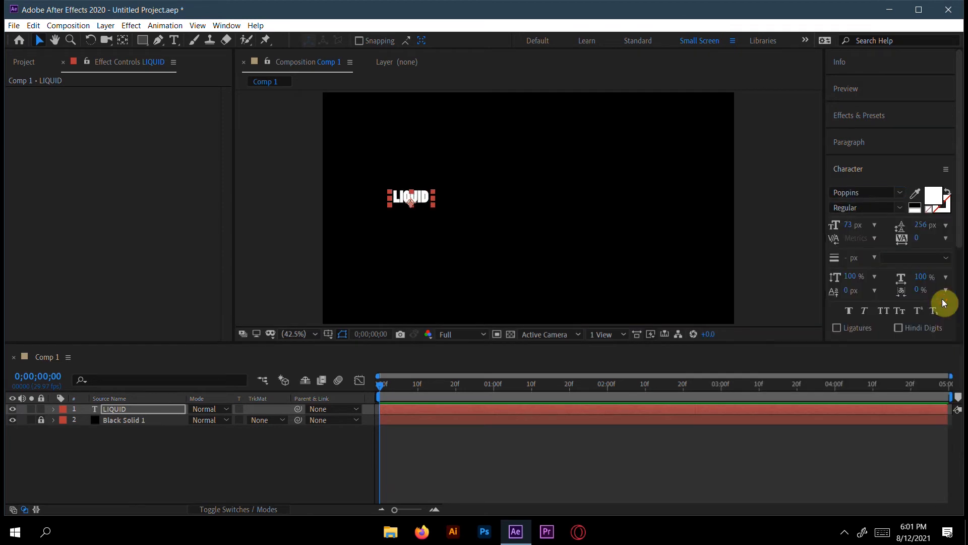
left_click(900, 207)
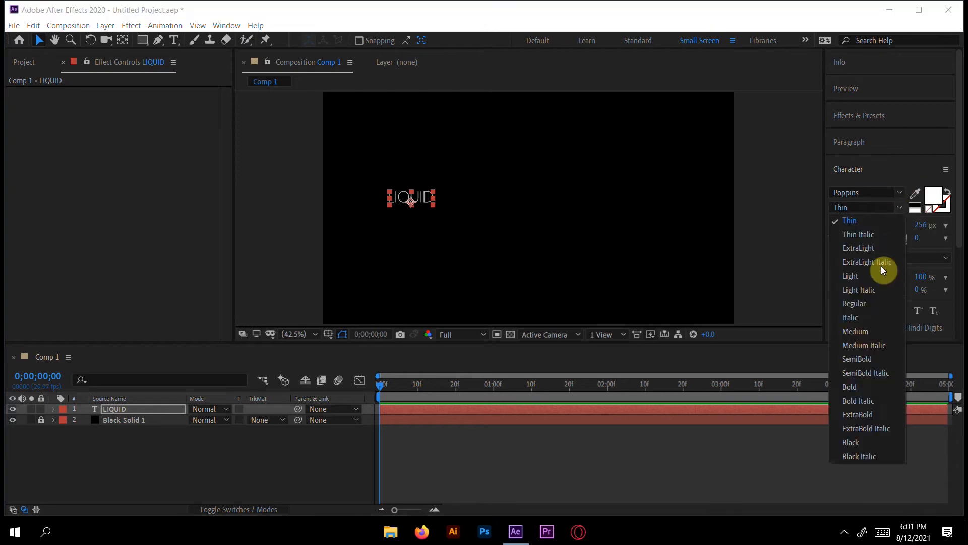
left_click(857, 387)
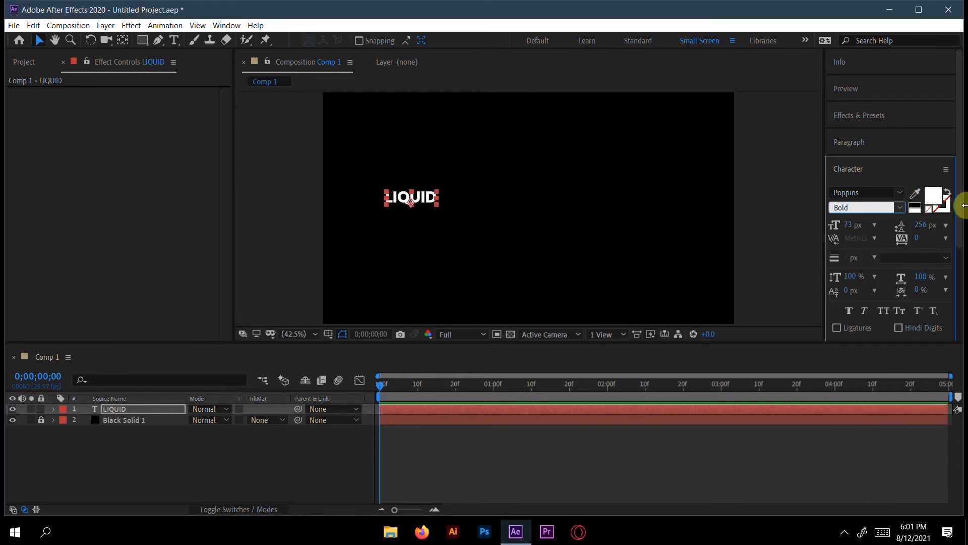
Step: Enlarge the LIQUID text to 360 px and centre it horizontally and vertically in the composition
left_click_drag(852, 225, 903, 221)
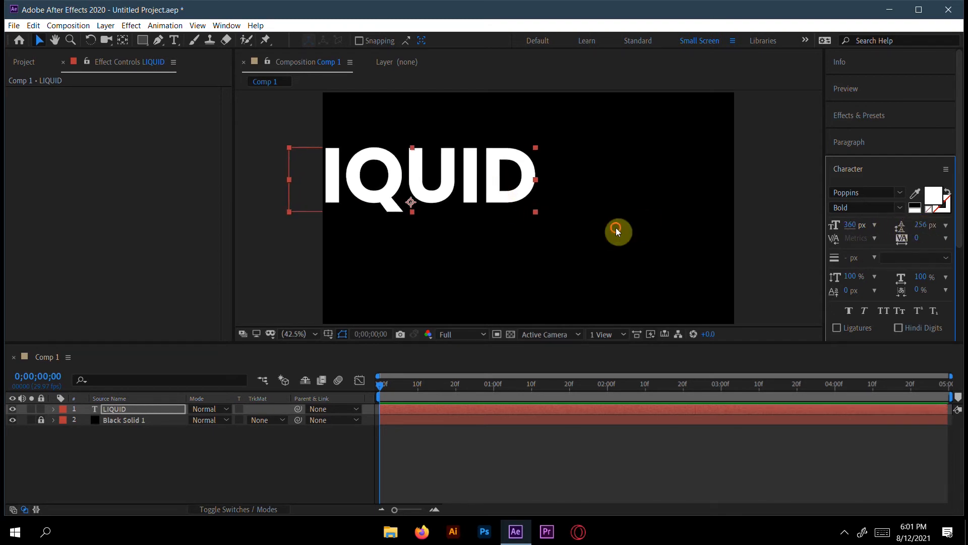
left_click_drag(524, 205, 612, 209)
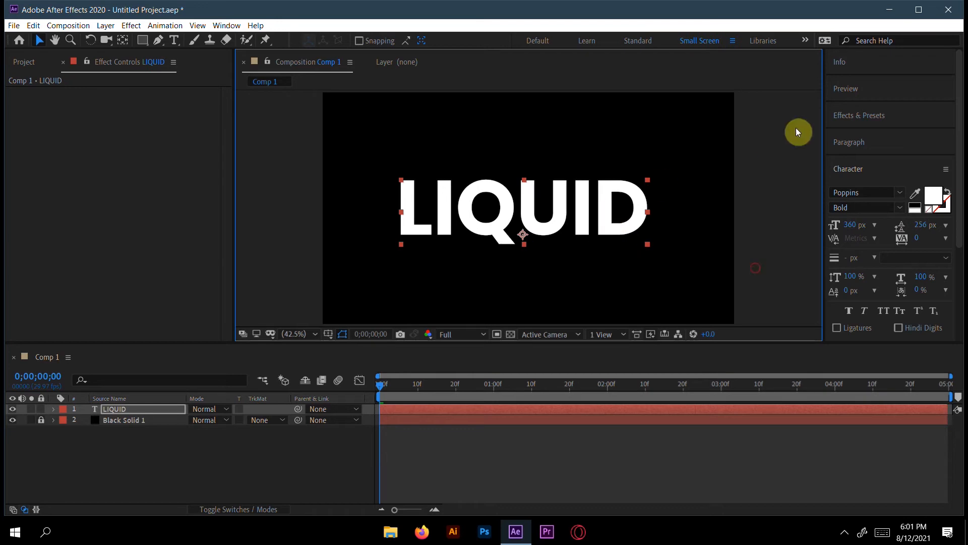
left_click(905, 169)
left_click(883, 195)
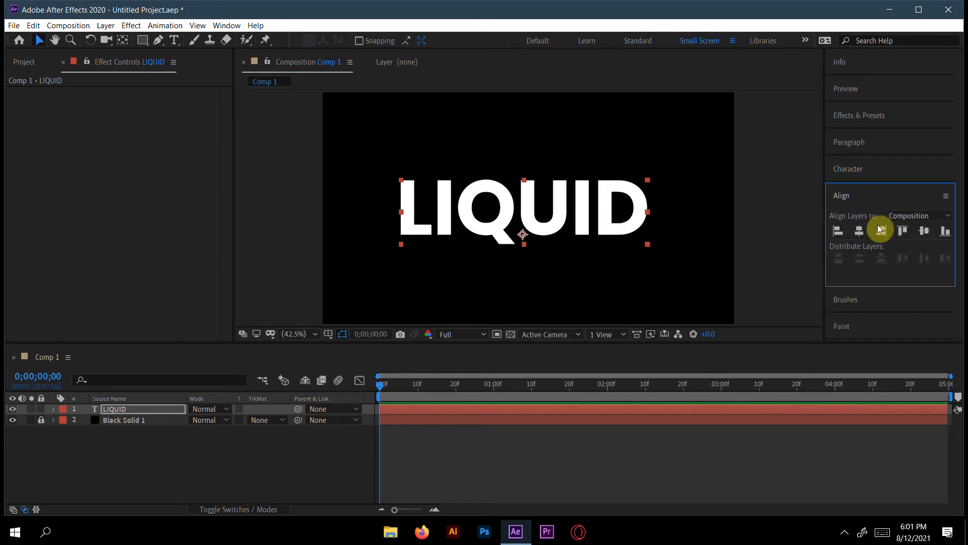
left_click(859, 231)
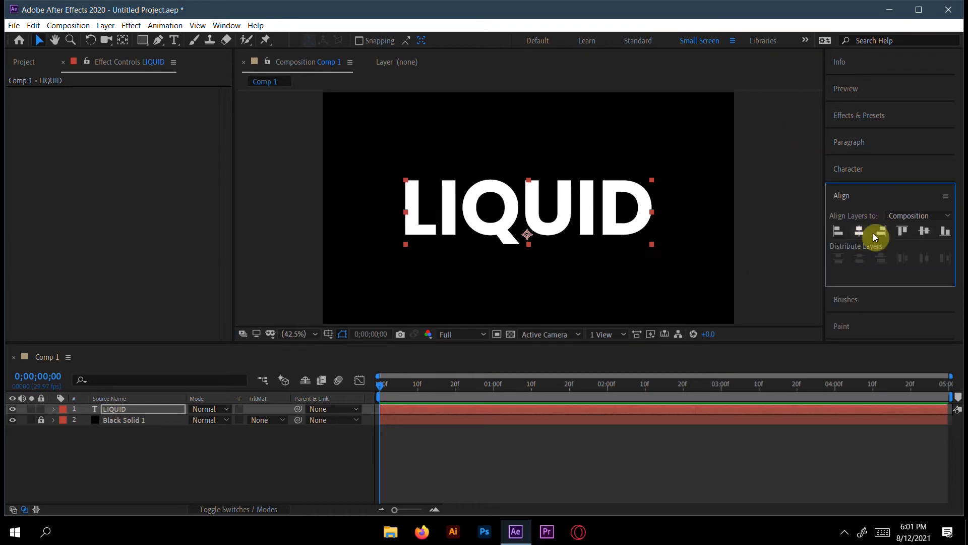
left_click(927, 234)
left_click(895, 197)
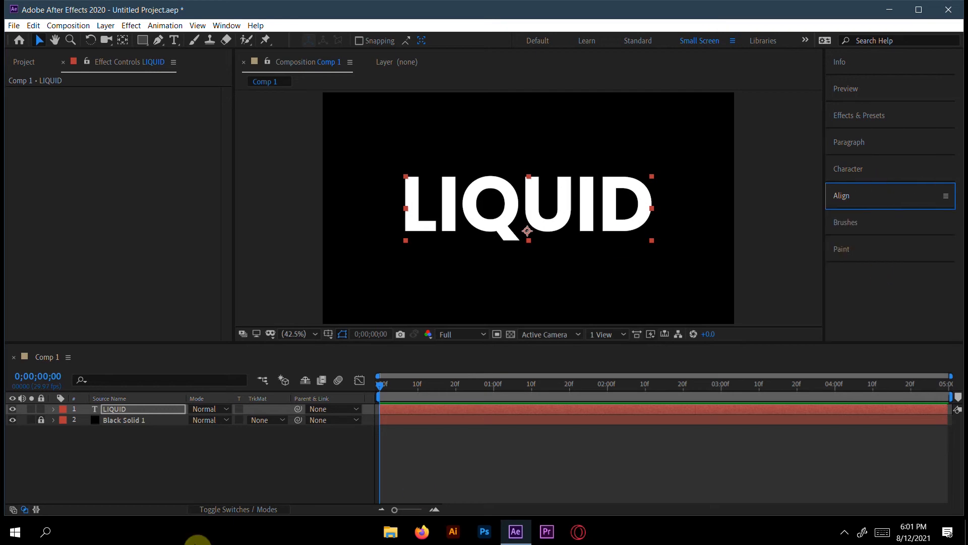
left_click(212, 472)
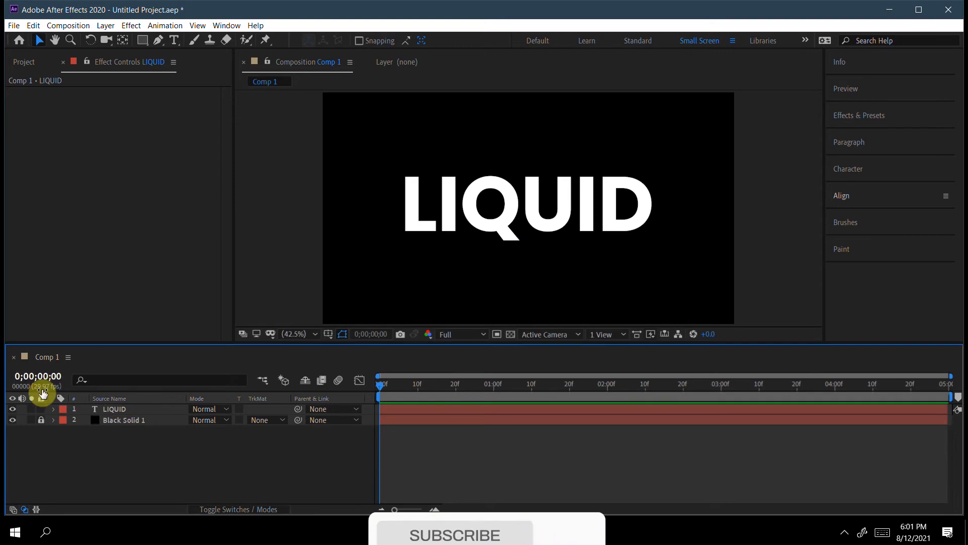
Step: Draw a magenta rectangle shape without a stroke that completely covers the LIQUID text
left_click(142, 40)
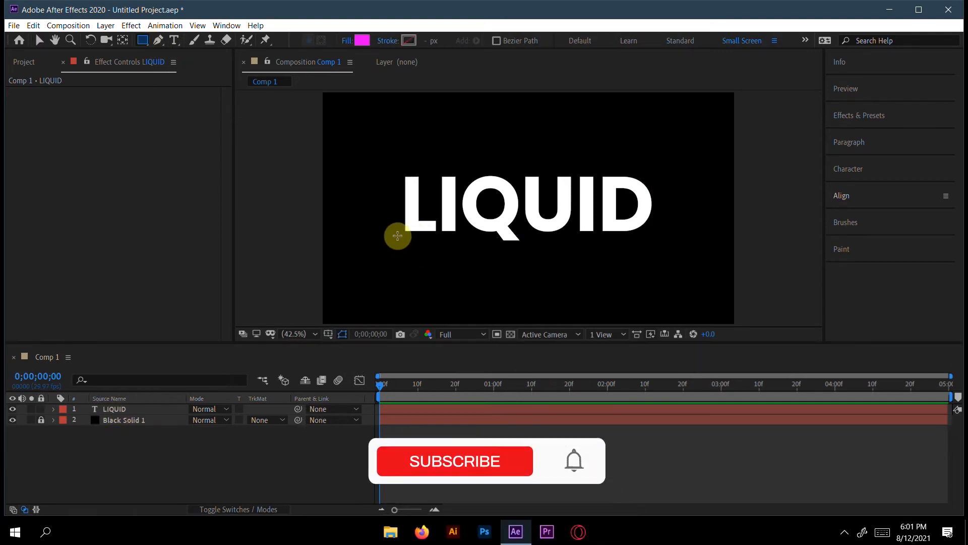
left_click(394, 165)
left_click_drag(395, 165, 678, 247)
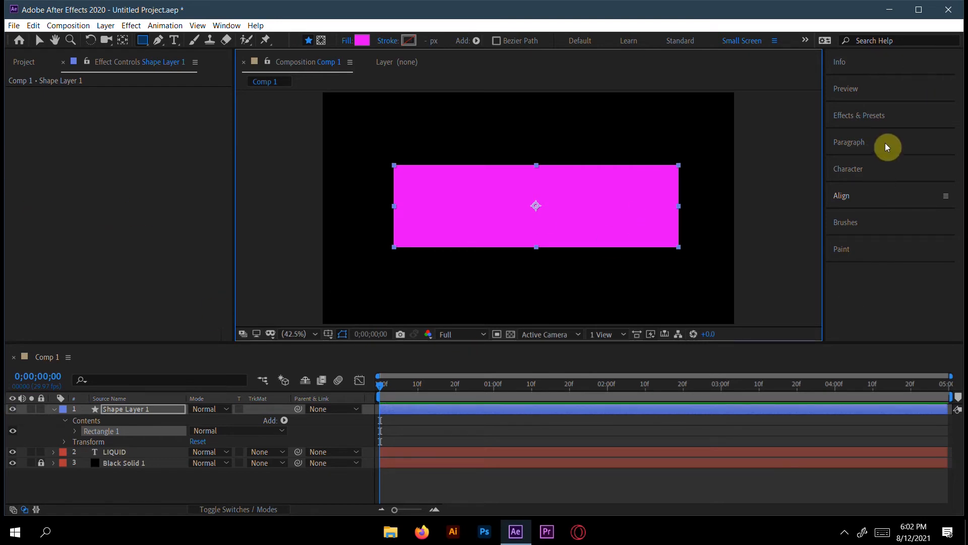
Step: Find the Wave Warp effect and apply it to the rectangle's shape layer
left_click(874, 120)
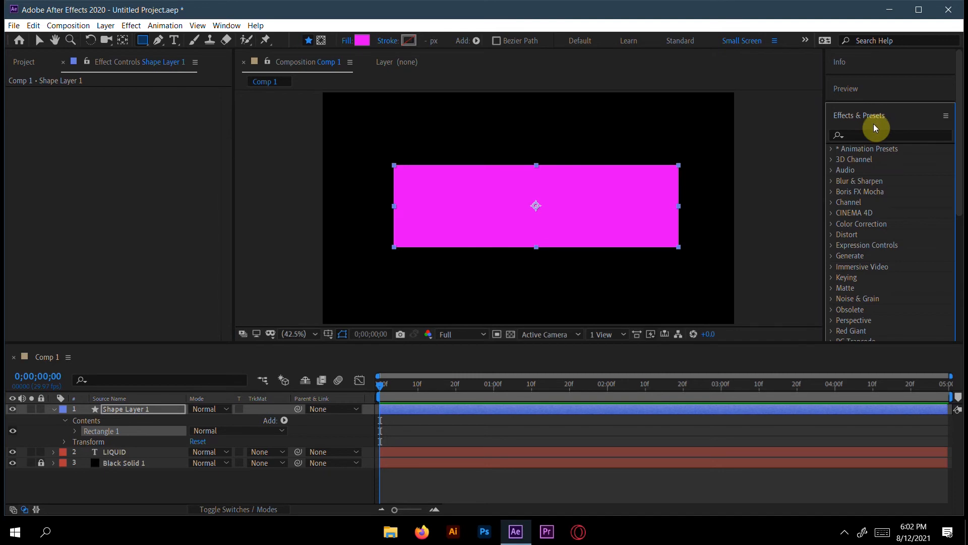
left_click(870, 133)
type("w")
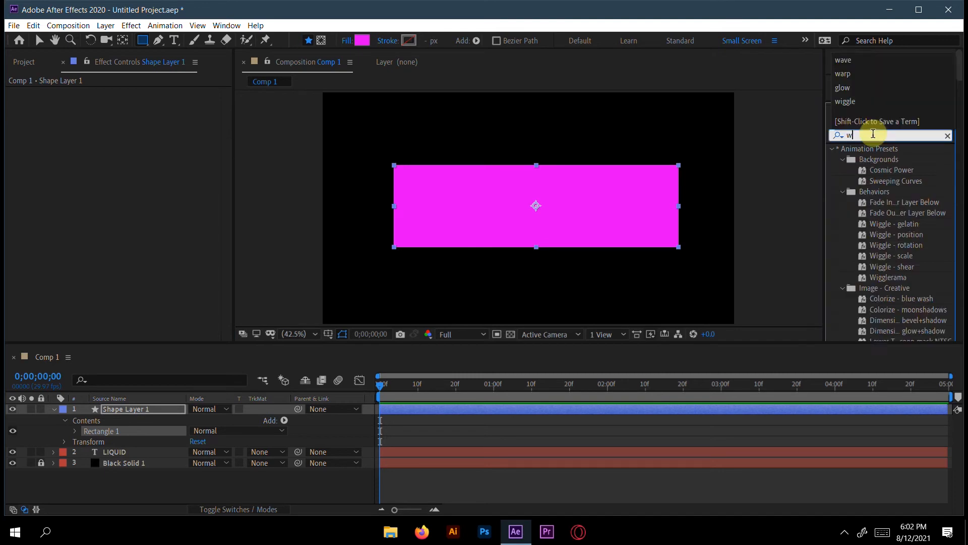
type("ave")
left_click_drag(877, 159, 162, 409)
key("v")
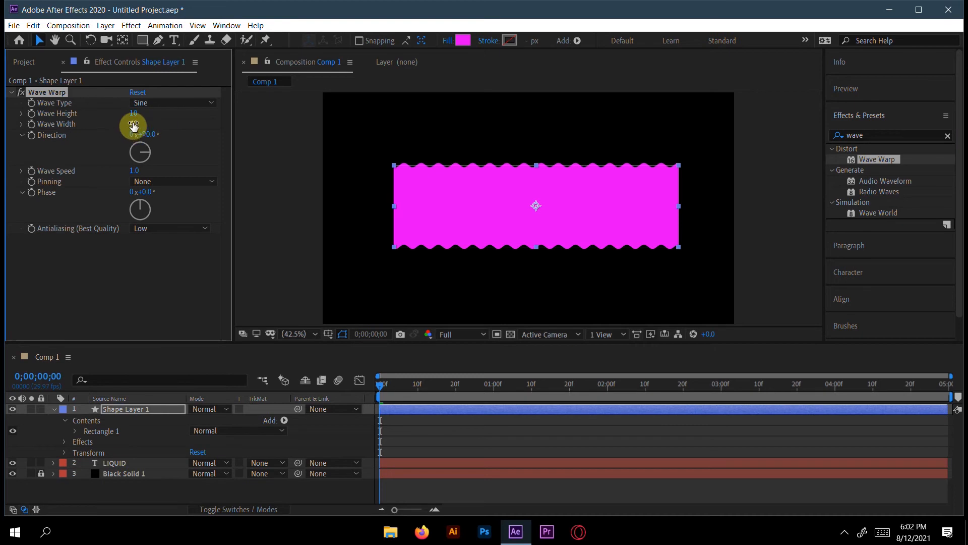
Step: Set the Wave Warp's wave width to 116, wave height to 15 and wave speed to 1.9
left_click_drag(135, 123, 361, 129)
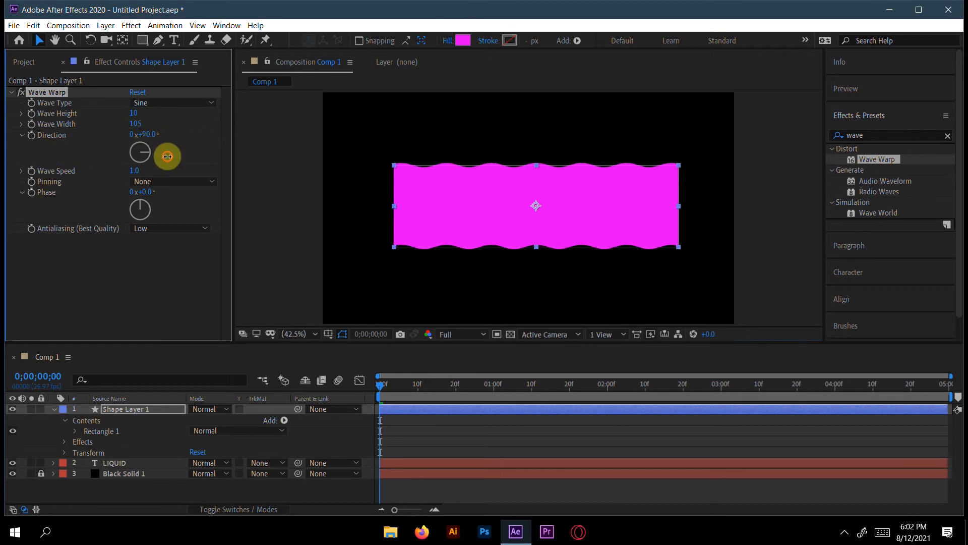
left_click_drag(162, 124, 201, 123)
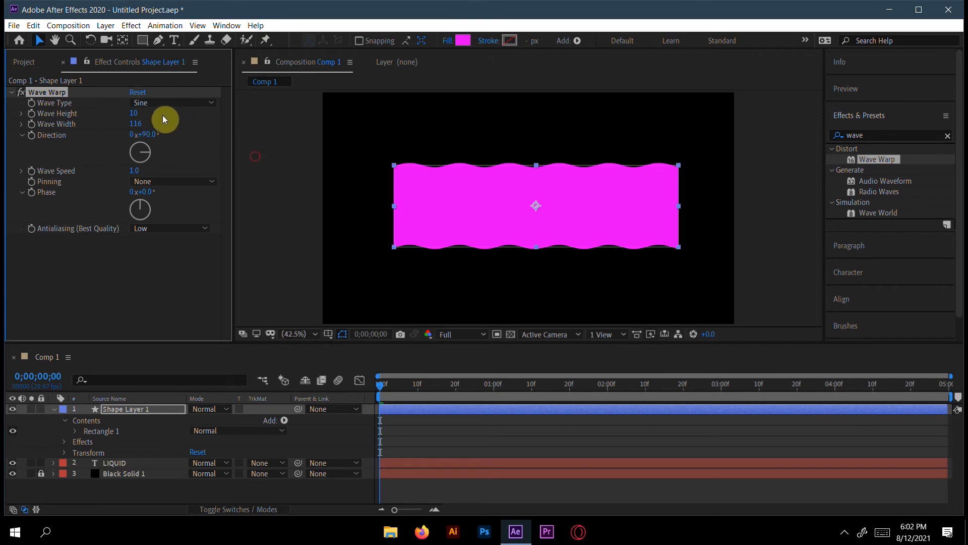
mouse_move(134, 114)
left_mouse_down()
mouse_move(147, 114)
mouse_move(128, 115)
mouse_move(139, 114)
left_mouse_up()
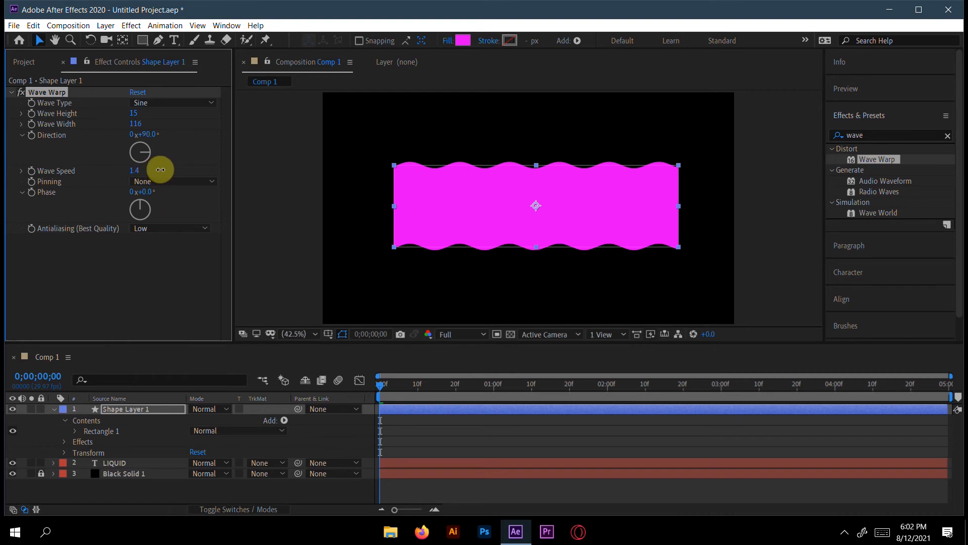
left_click_drag(160, 169, 172, 168)
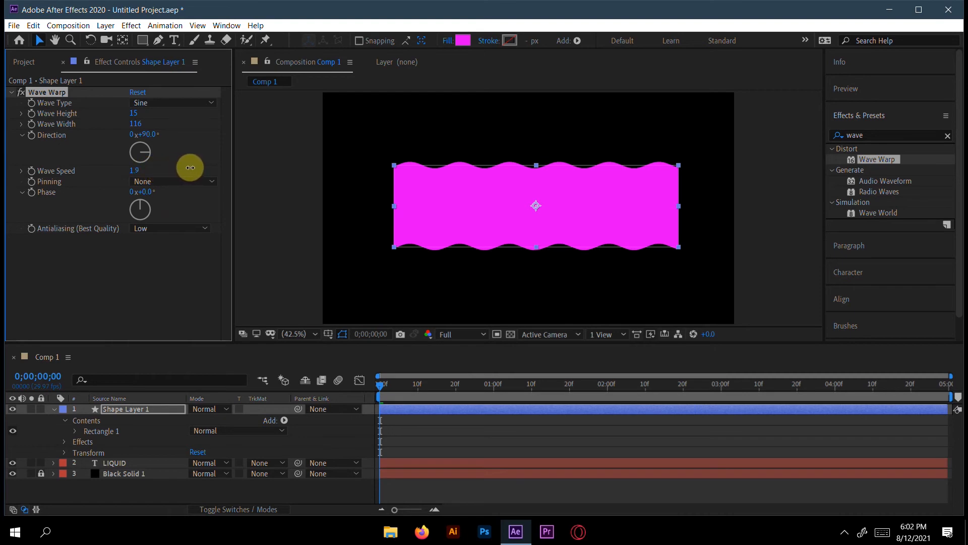
Step: Preview the rectangle's wave animation and return the playhead to 0;00;00;00
key("space")
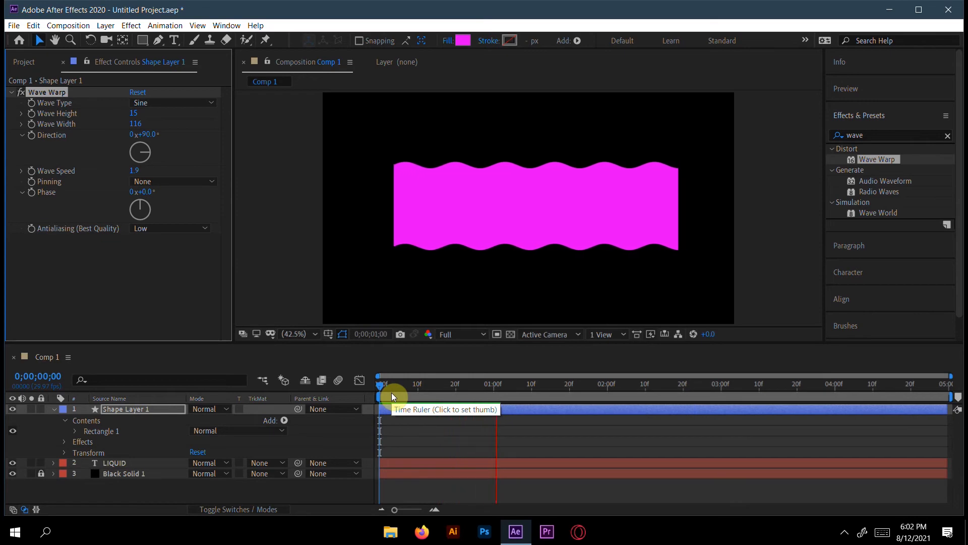
left_click(563, 391)
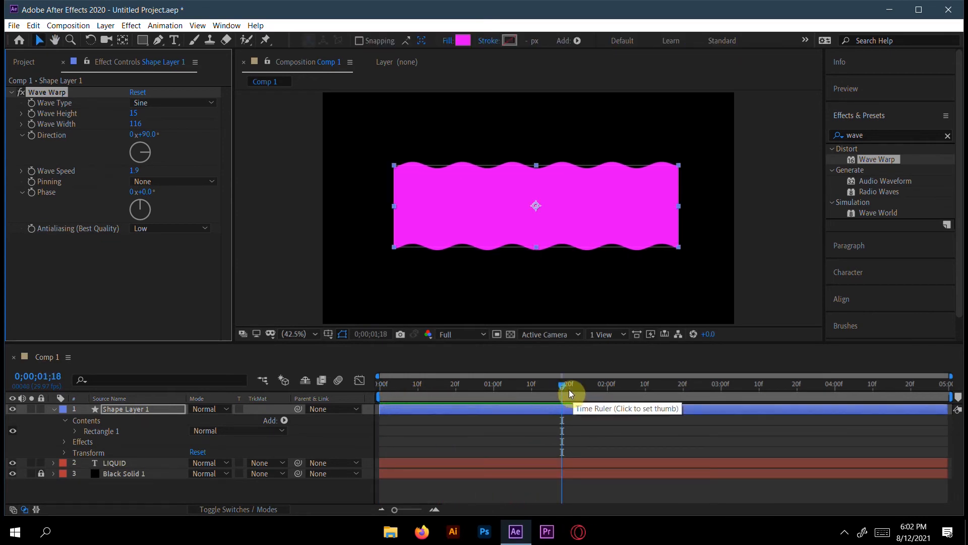
left_click_drag(499, 390, 366, 387)
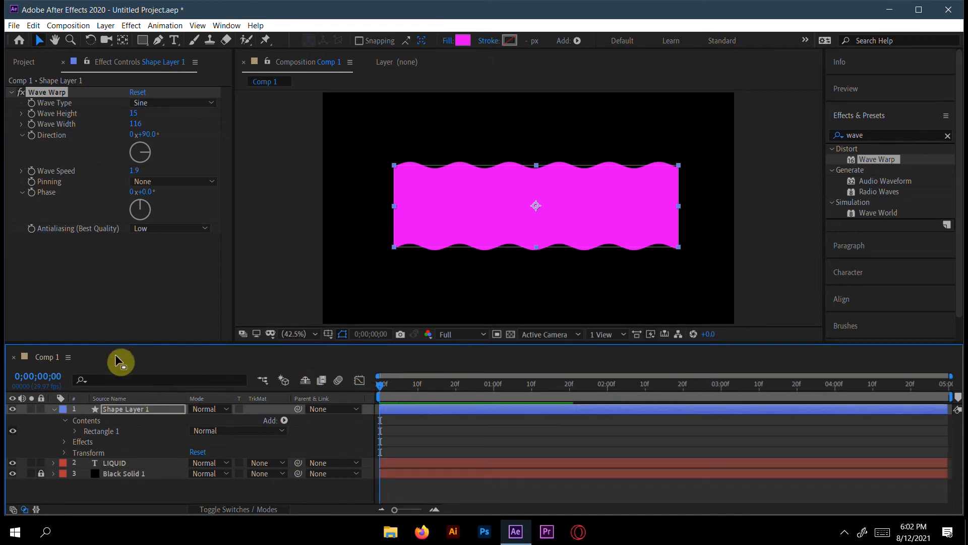
Step: Start animating Shape Layer 1's Position with a keyframe at 0;00;03;00, keeping the rectangle over the text
left_click(110, 409)
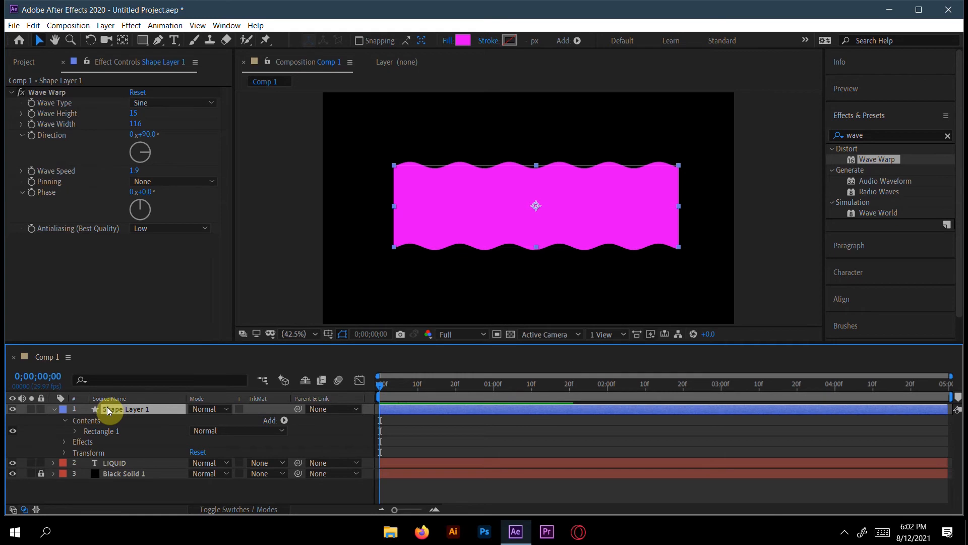
key("p")
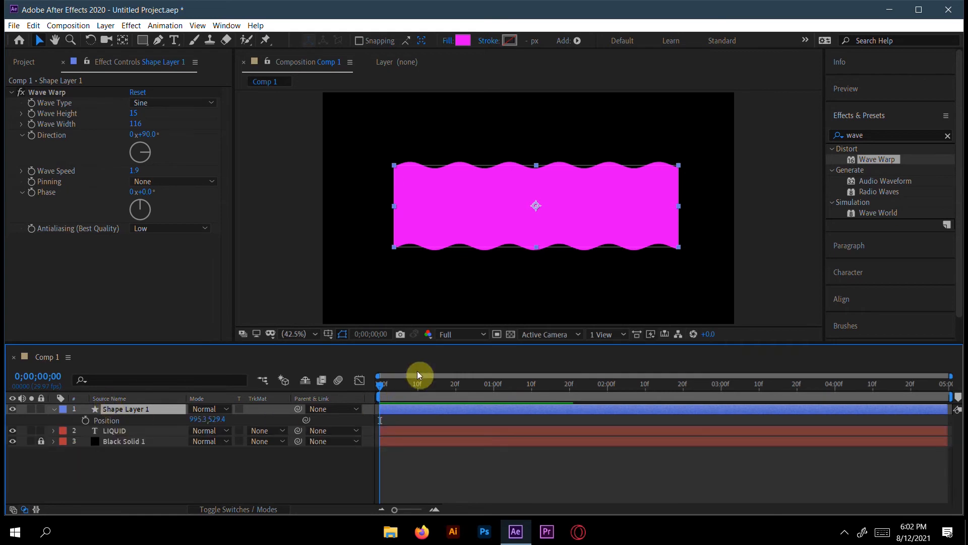
left_click_drag(376, 384, 720, 385)
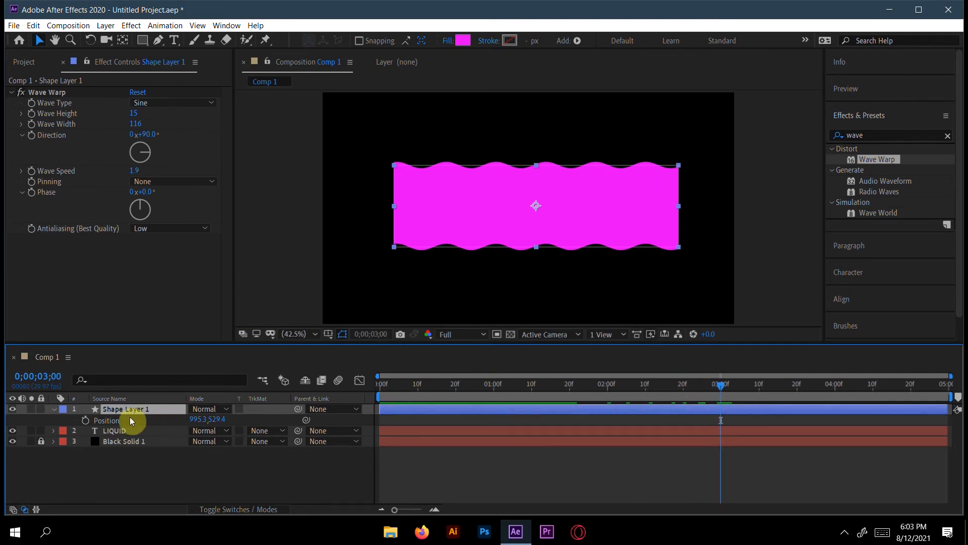
left_click(86, 420)
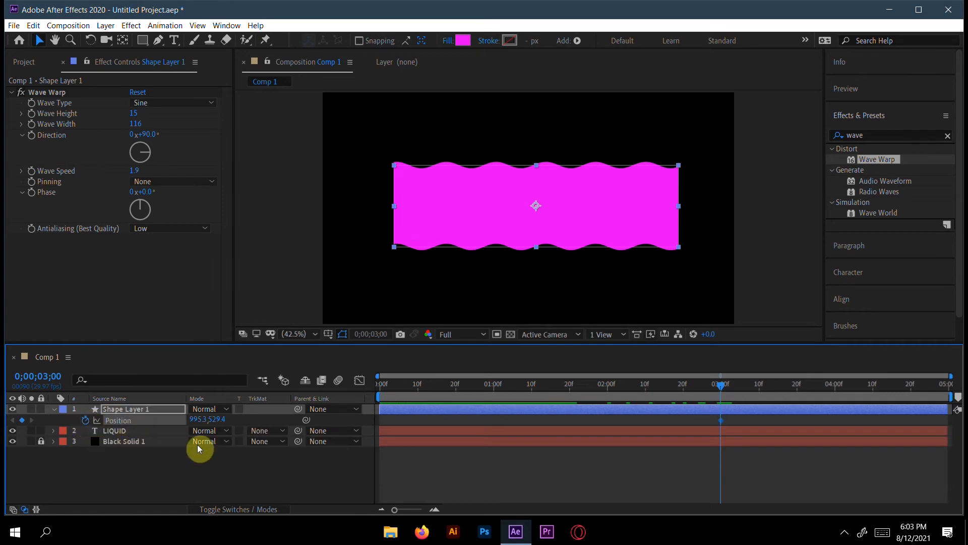
Step: Lower Shape Layer 1 to a vertical position of 979.4 at 0;00;00;00 and apply Easy Ease to both Position keyframes
left_click_drag(722, 387, 321, 371)
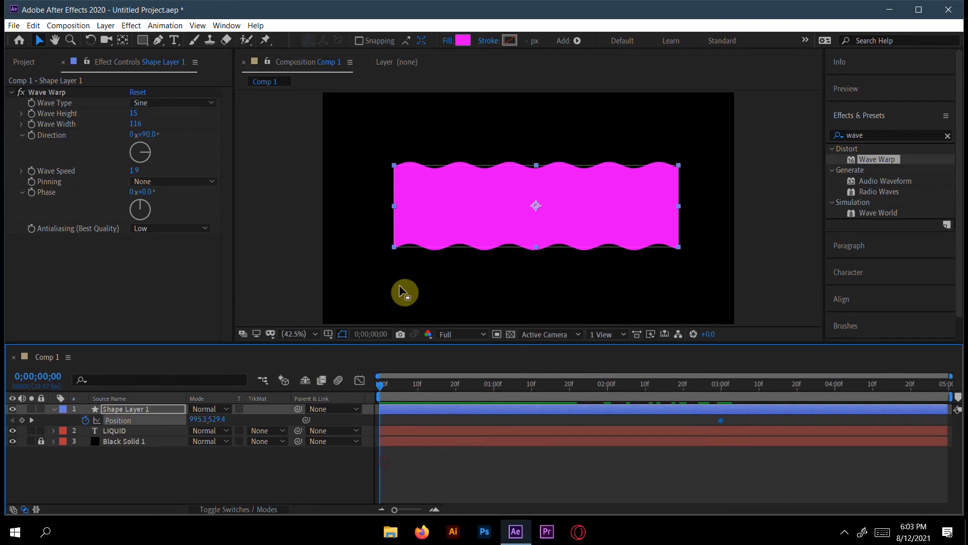
left_click_drag(219, 420, 481, 440)
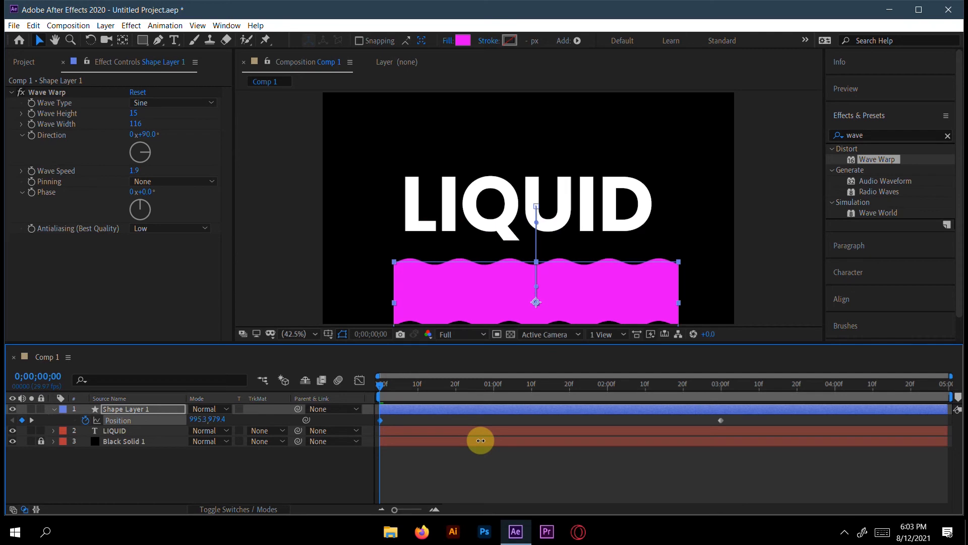
left_click_drag(734, 419, 375, 422)
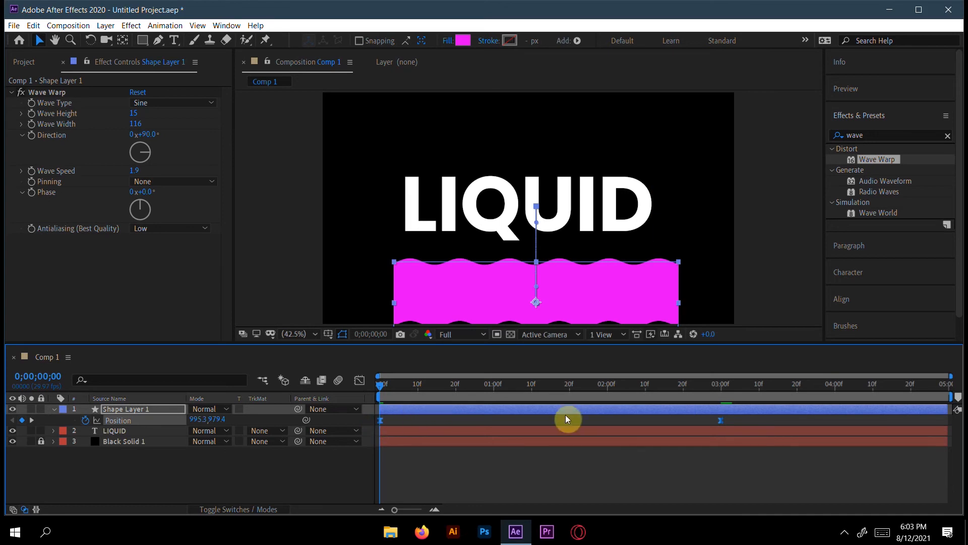
Step: Preview the rectangle rising over the text and return the playhead to 0;00;00;00
key("space")
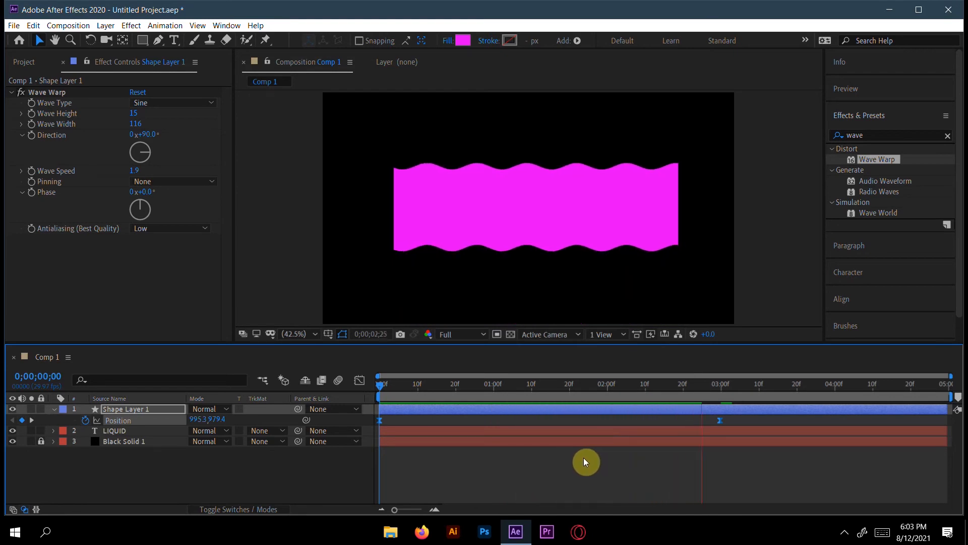
key("space")
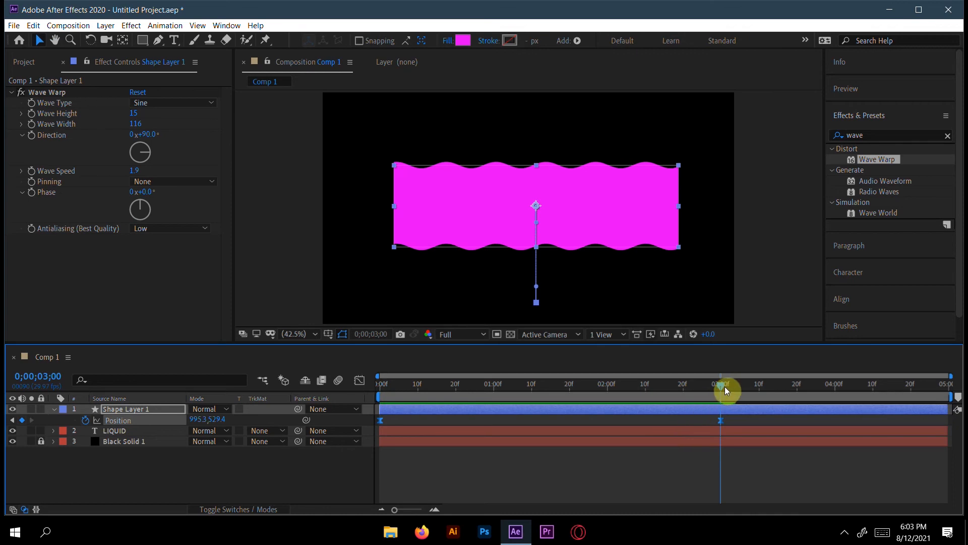
left_click_drag(722, 384, 362, 388)
Step: Display the track matte options and set the LIQUID text layer to Alpha Matte "Shape Layer 1"
left_click(223, 500)
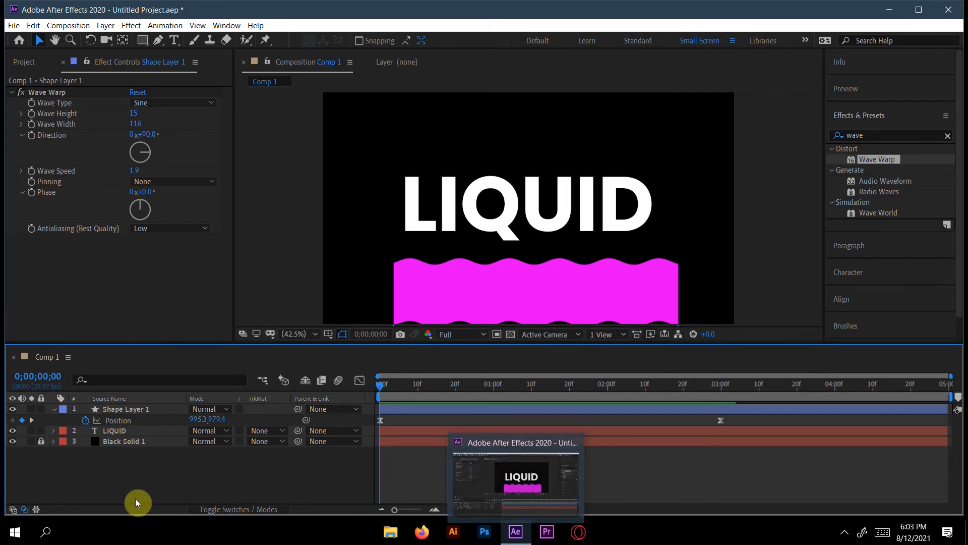
left_click(248, 510)
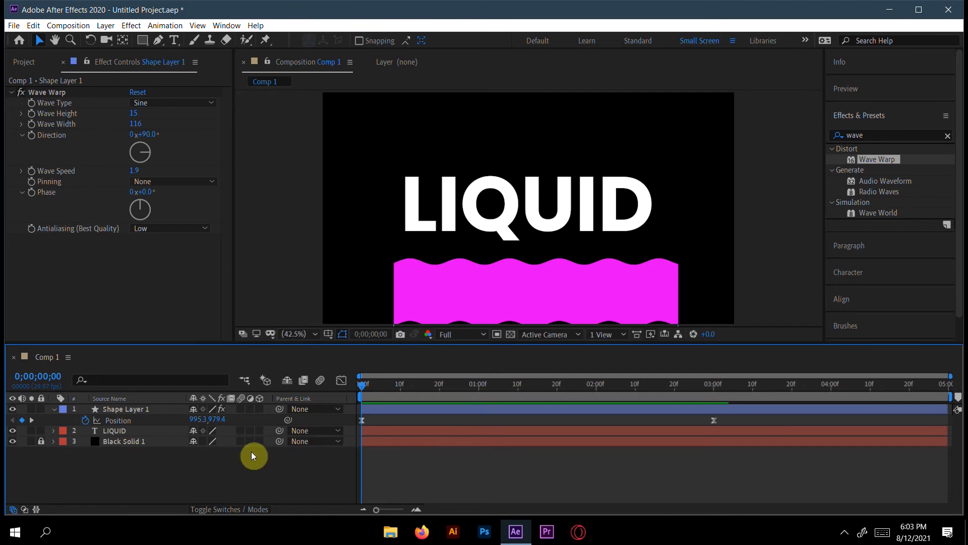
left_click(231, 504)
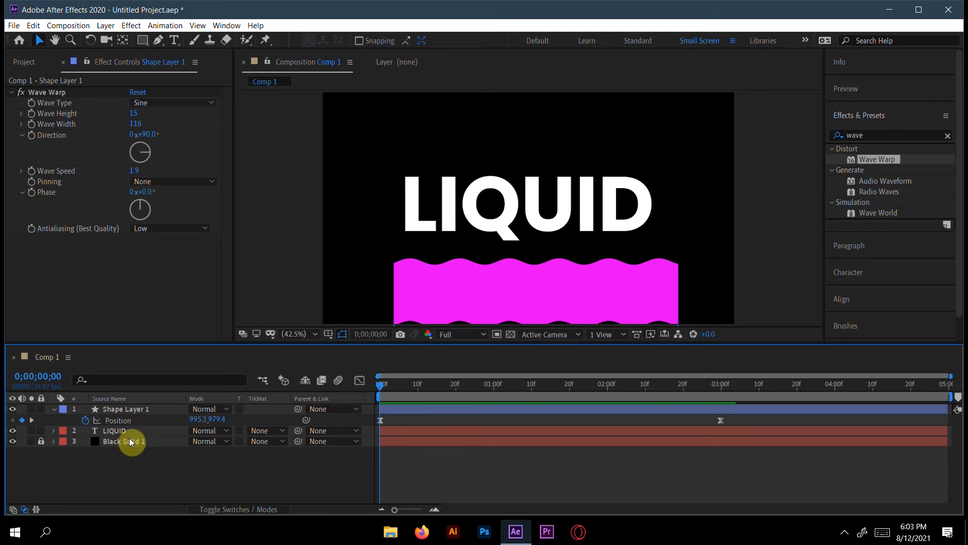
left_click(264, 432)
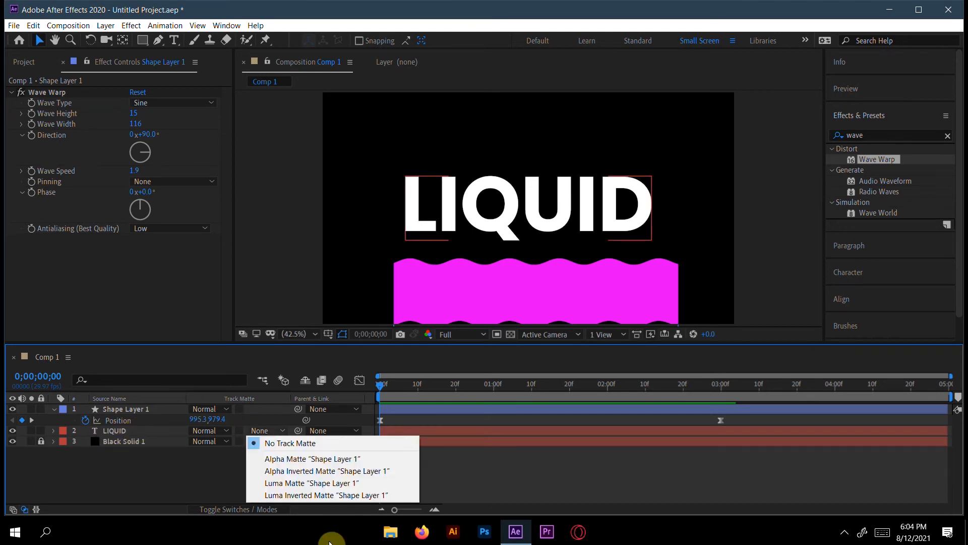
left_click(275, 463)
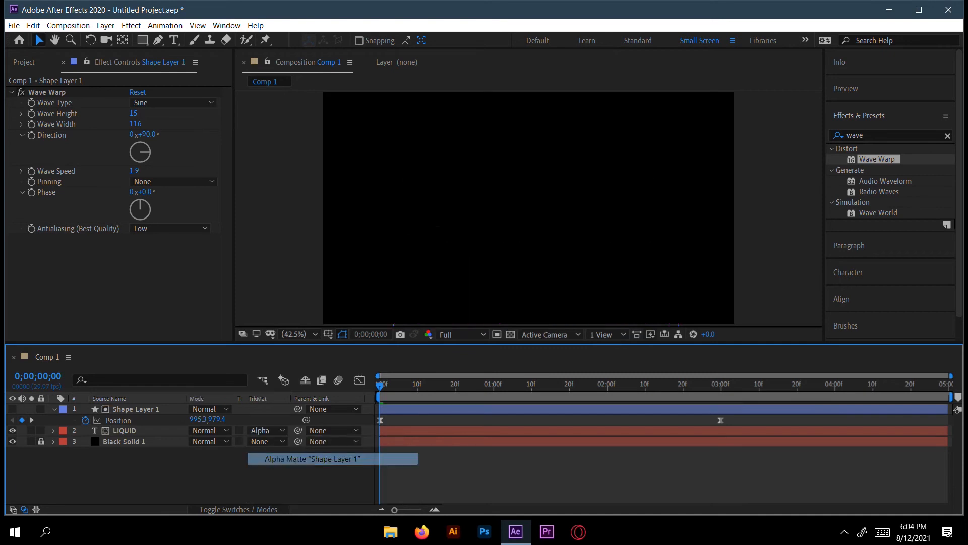
Step: Preview the matted text reveal and scrub to about 0;00;03;02
key("space")
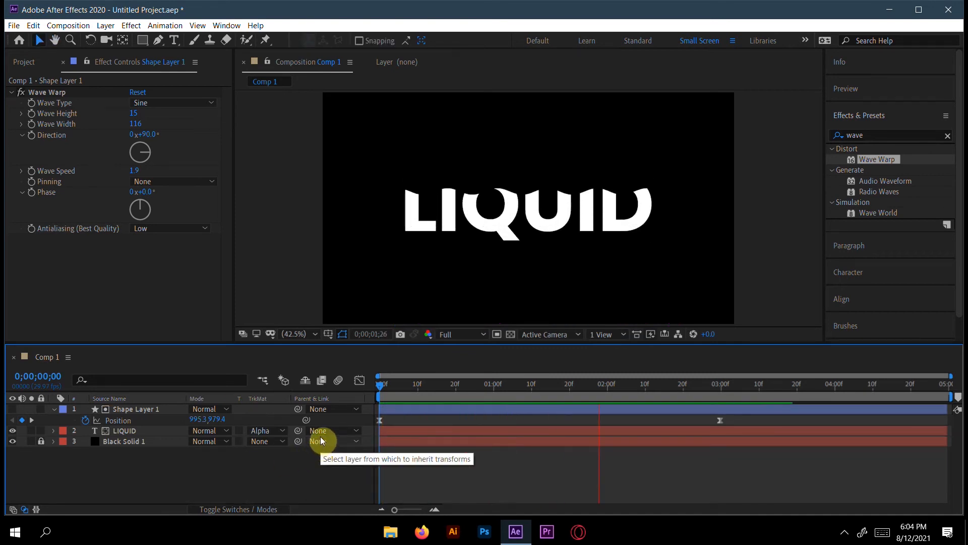
key("space")
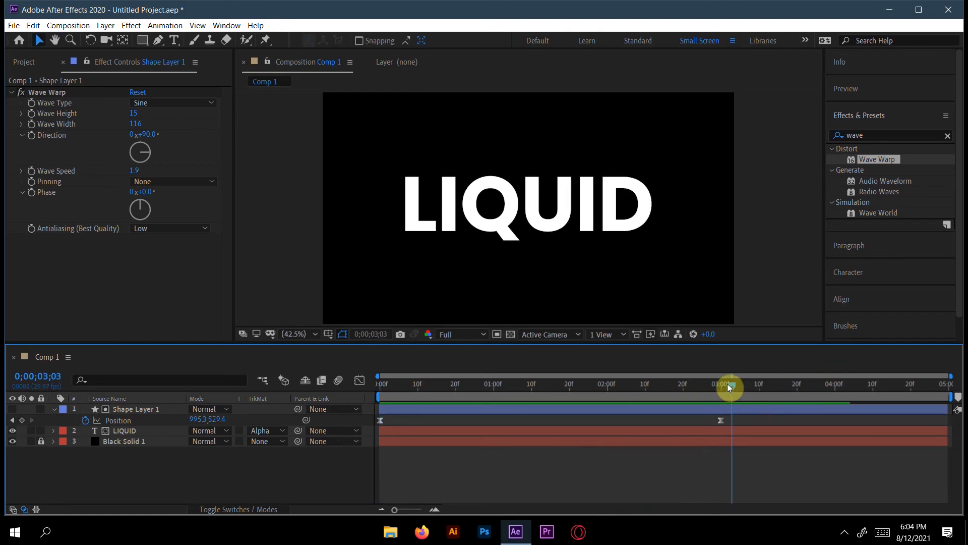
mouse_move(727, 385)
left_mouse_down()
mouse_move(494, 384)
mouse_move(727, 400)
left_mouse_up()
Step: Duplicate the LIQUID text layer together with Shape Layer 1 and delay both copies by about 7 frames
left_click(162, 430)
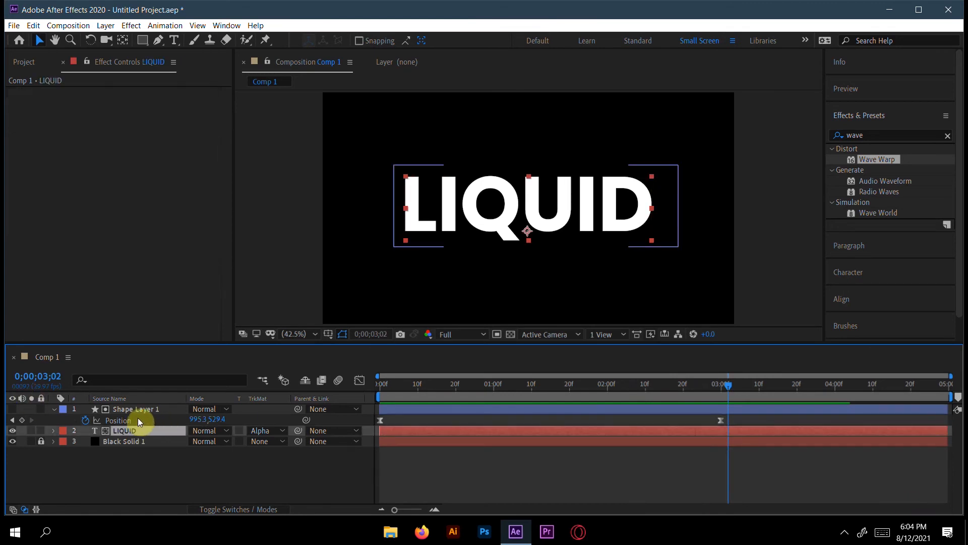
left_click(149, 409, "ctrl")
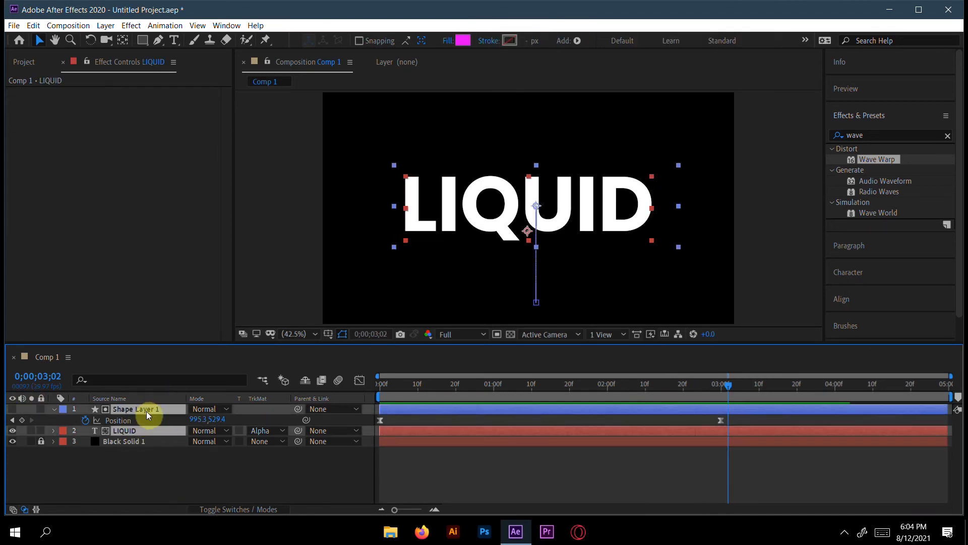
key("ctrl+d")
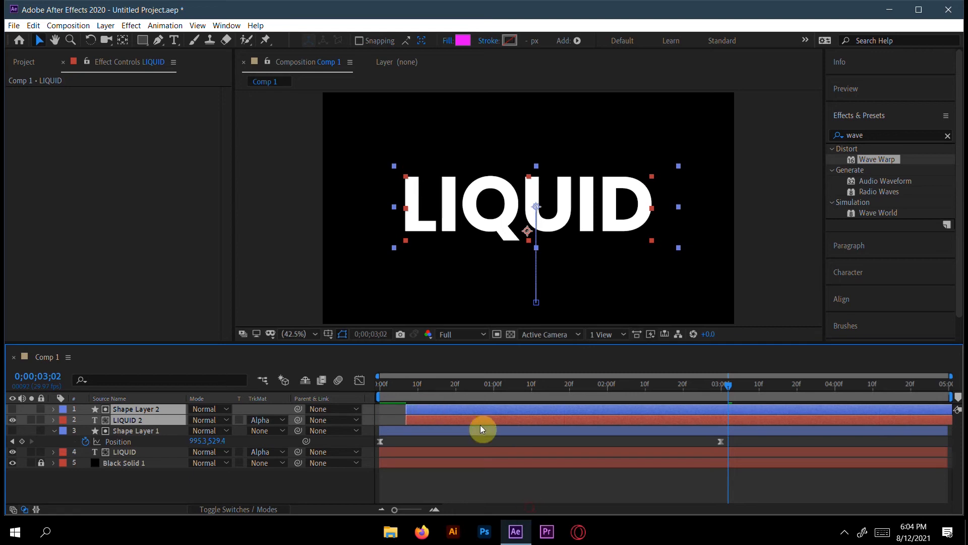
Step: Change the original LIQUID text layer's fill color to a light violet-blue, checking it at 0;00;01;23
left_click_drag(727, 384, 582, 407)
left_click(124, 452)
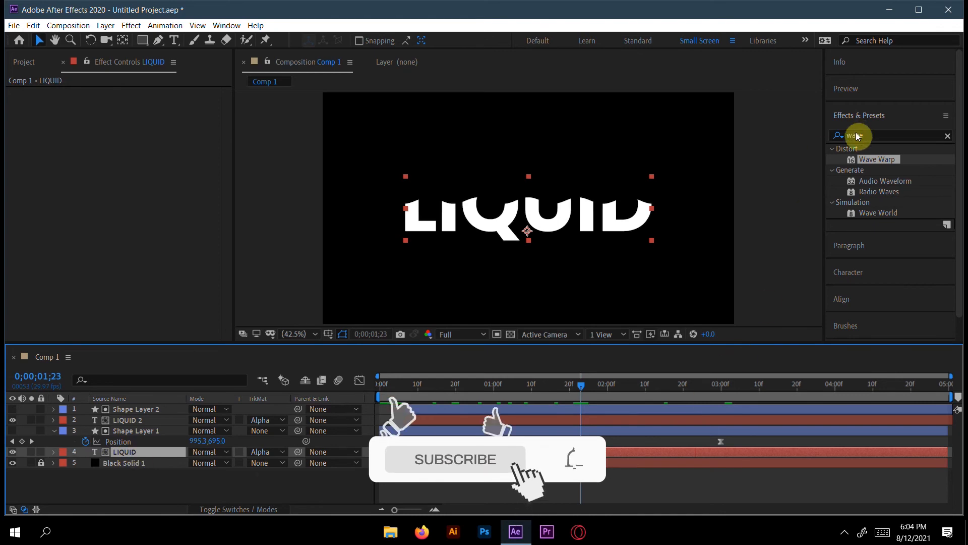
left_click(863, 269)
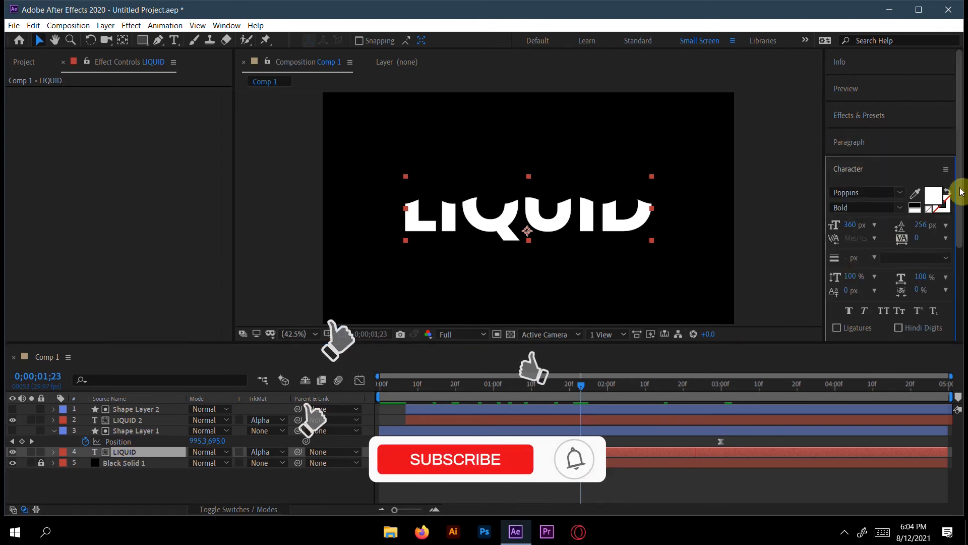
left_click(932, 198)
left_click(142, 338)
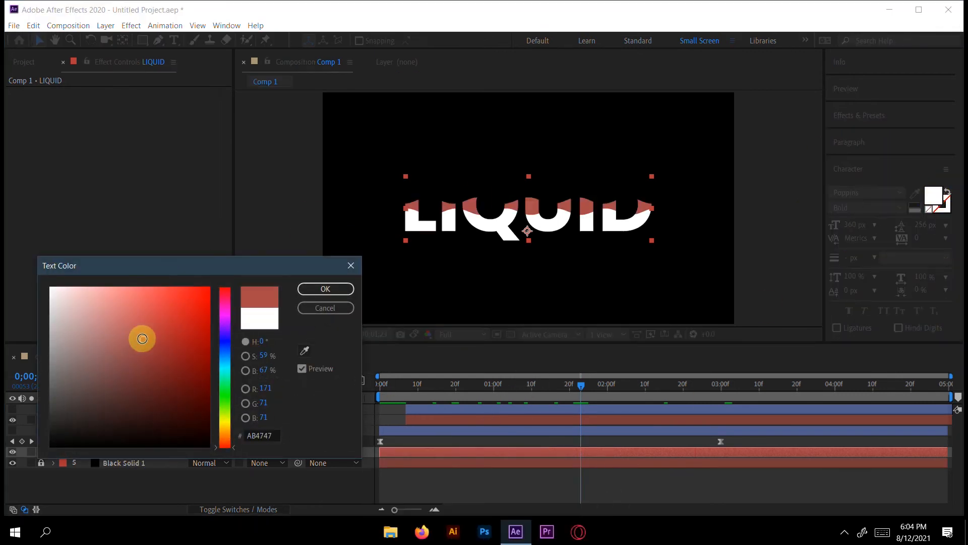
left_click(225, 356)
left_click_drag(226, 355, 229, 339)
left_click_drag(151, 332, 132, 294)
left_click(314, 286)
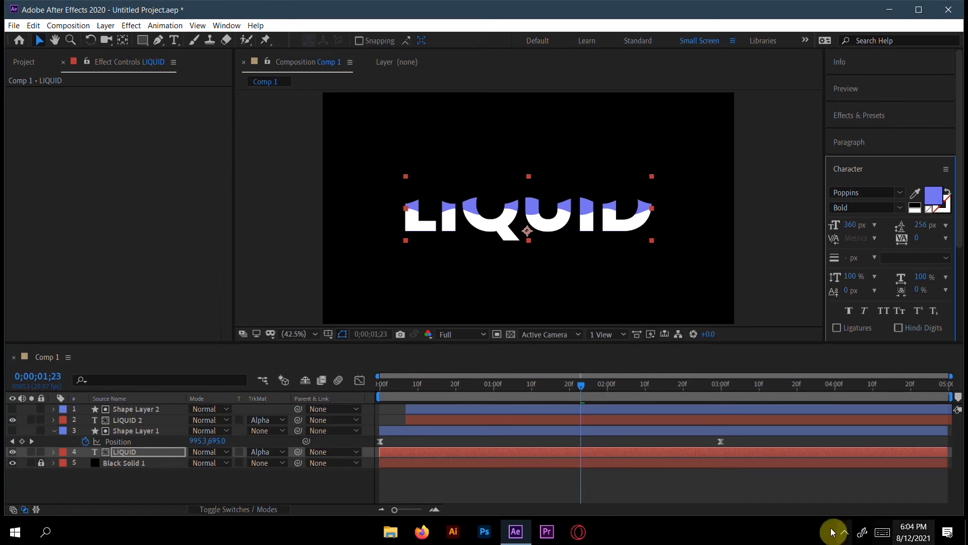
Step: Set Shape Layer 2's Wave Warp to a wave width of 108 and a wave height of 13
left_click_drag(579, 387, 514, 412)
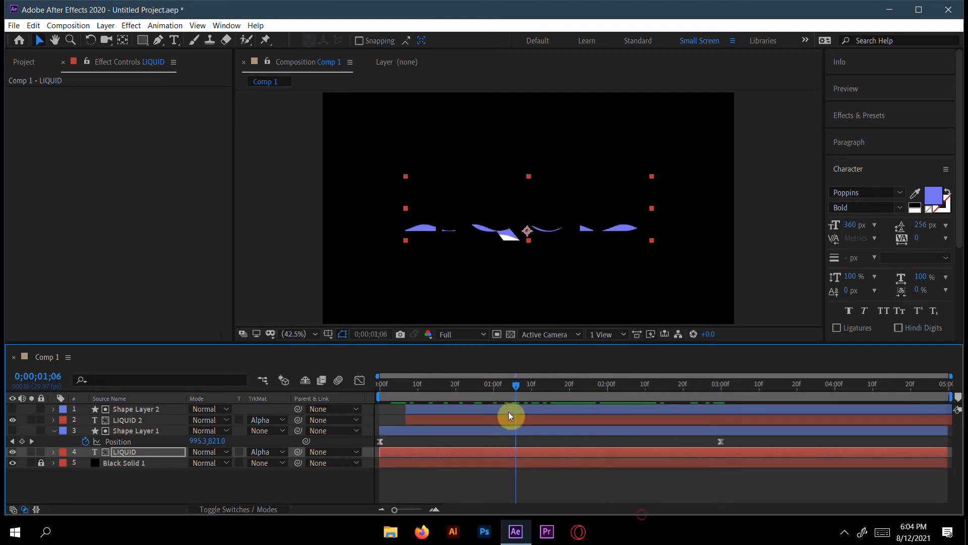
left_click(431, 407)
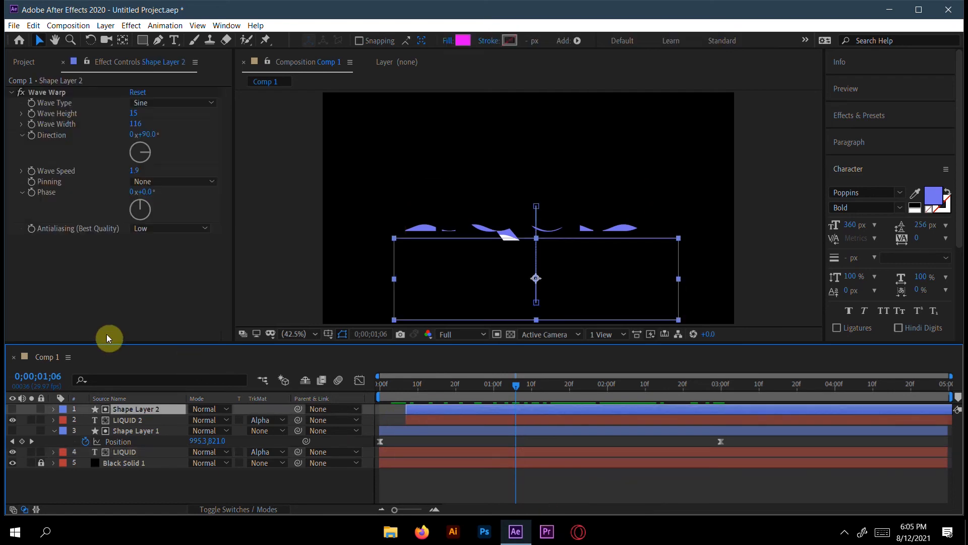
left_click(135, 124)
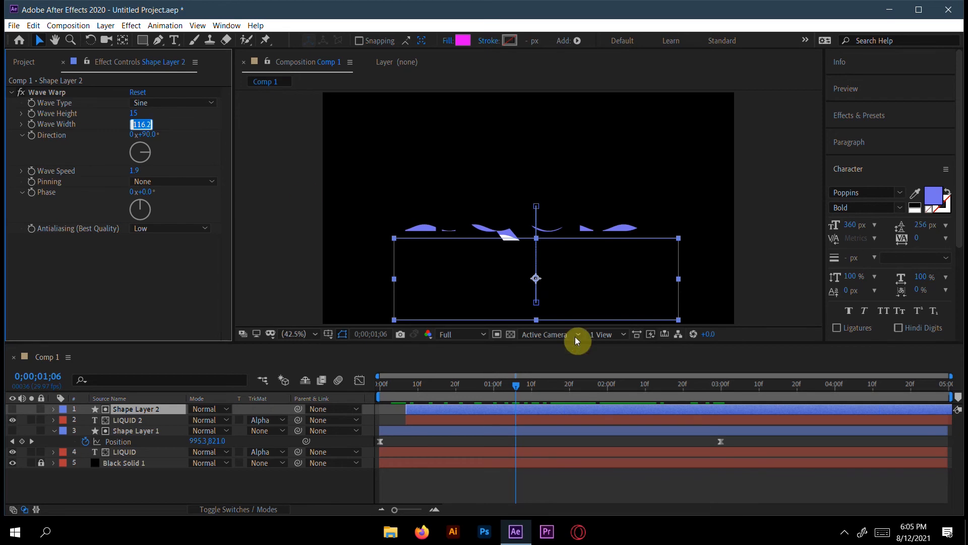
left_click_drag(516, 387, 612, 402)
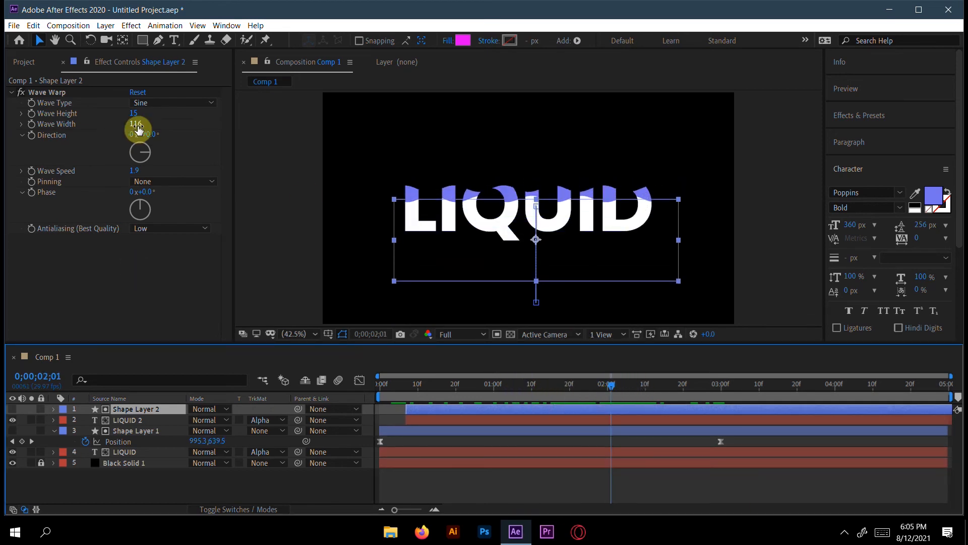
mouse_move(136, 130)
left_mouse_down()
mouse_move(94, 130)
mouse_move(134, 125)
mouse_move(169, 143)
mouse_move(120, 116)
mouse_move(134, 116)
left_mouse_up()
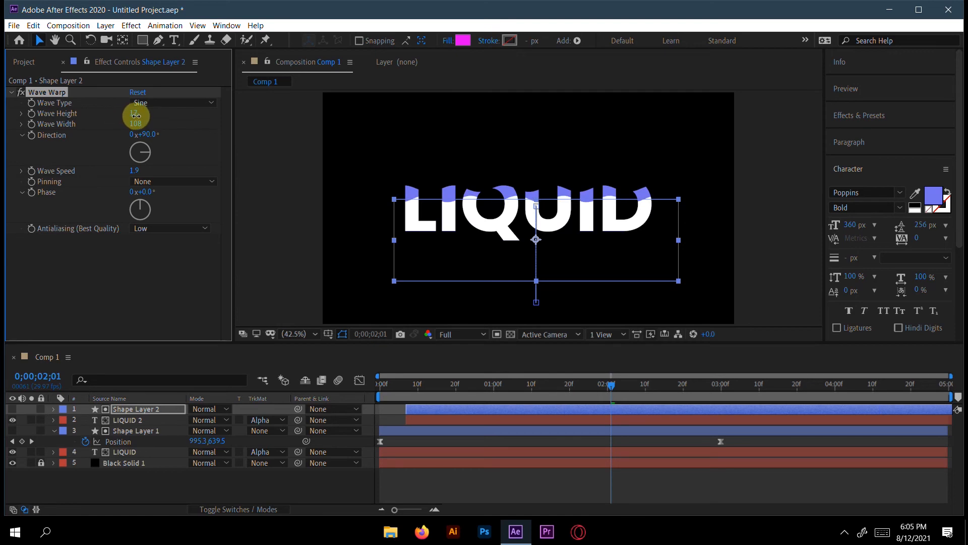
mouse_move(131, 116)
left_mouse_down()
mouse_move(154, 116)
mouse_move(135, 122)
mouse_move(142, 119)
left_mouse_up()
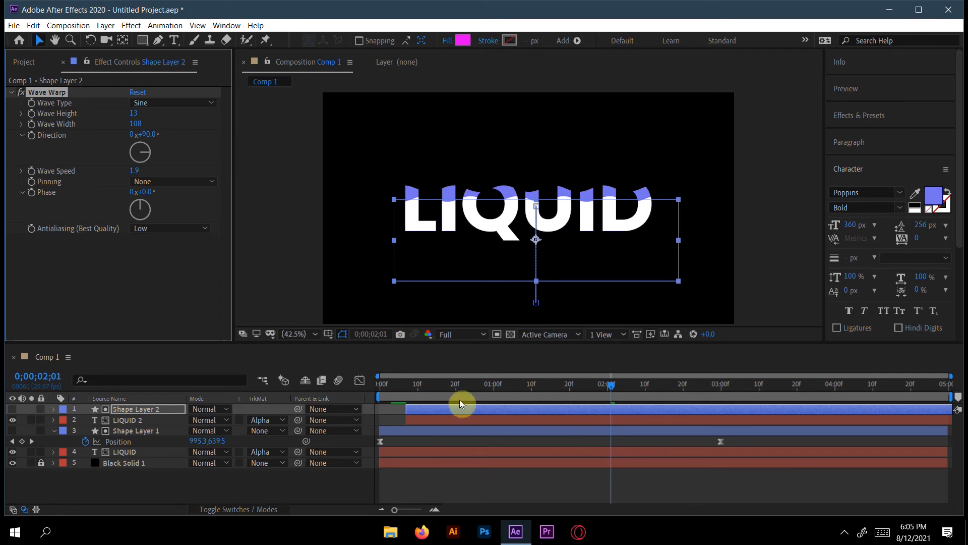
Step: Move Shape Layer 2's last Position keyframe earlier to about 0;00;03;03 and scrub through the reveal around 0;00;02;01
left_click(444, 410)
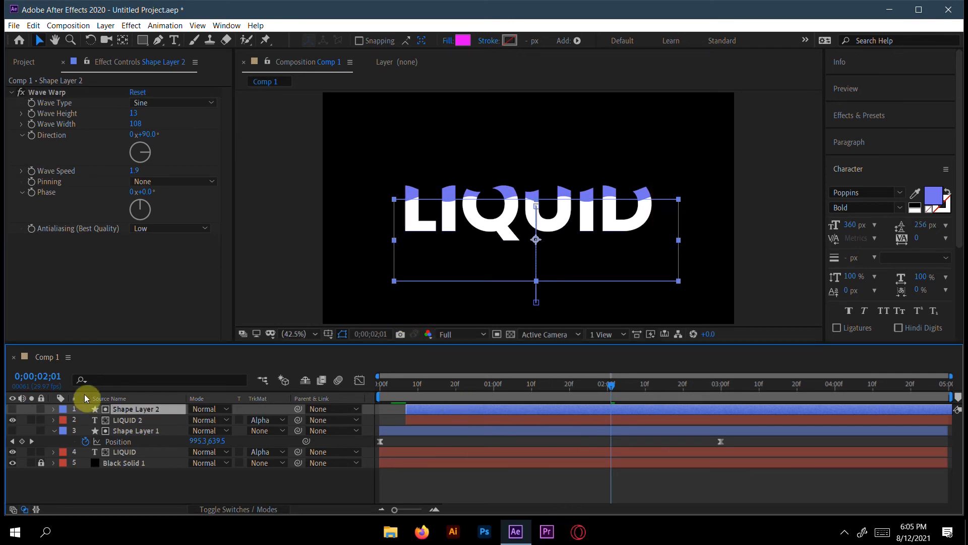
key("p")
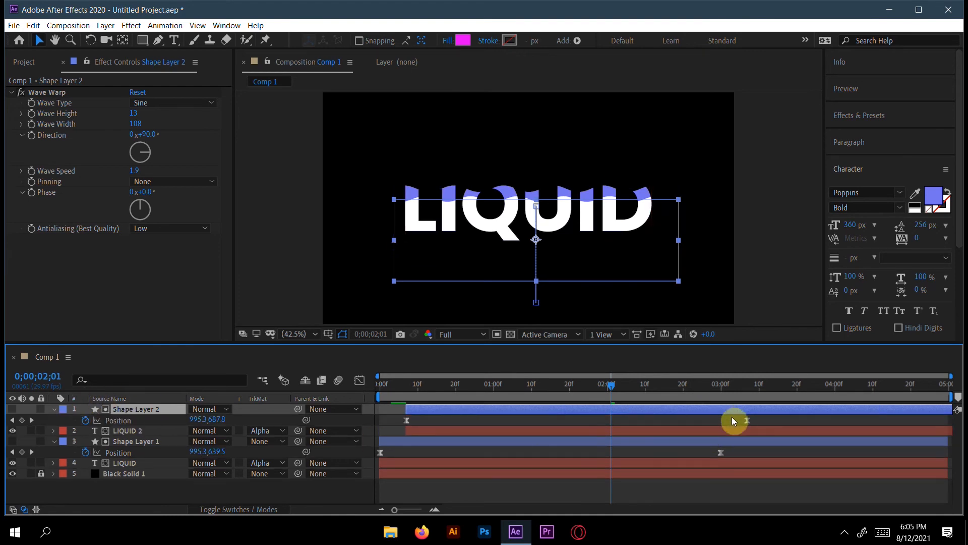
left_click_drag(747, 420, 732, 420)
left_click(638, 386)
left_click_drag(659, 387, 614, 405)
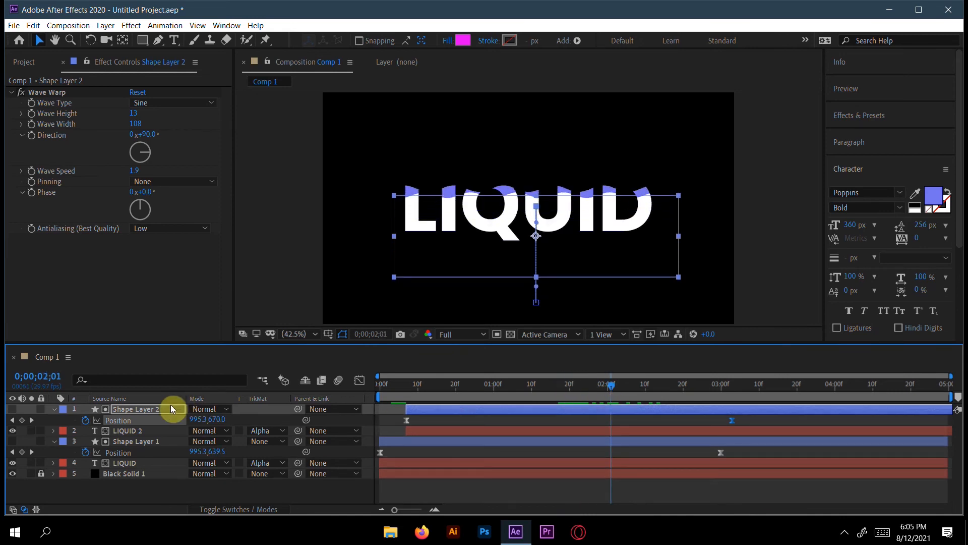
Step: Duplicate Shape Layer 2 and the LIQUID 2 text layer together
left_click(167, 409)
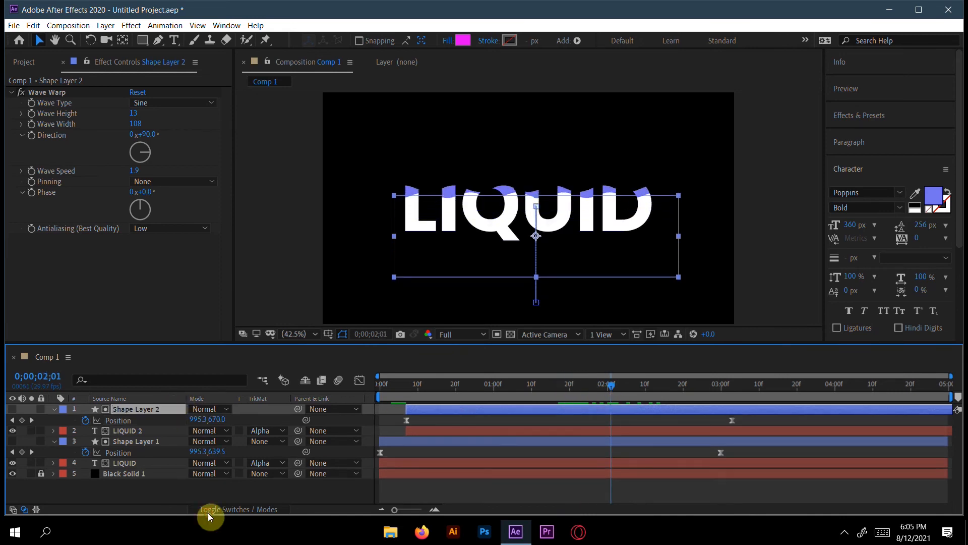
left_click(154, 430, "shift")
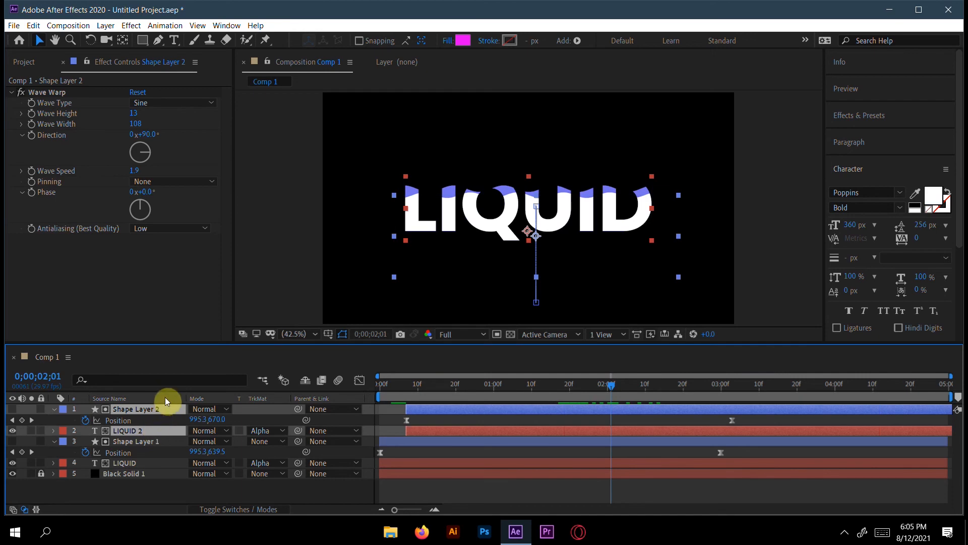
key("ctrl+d")
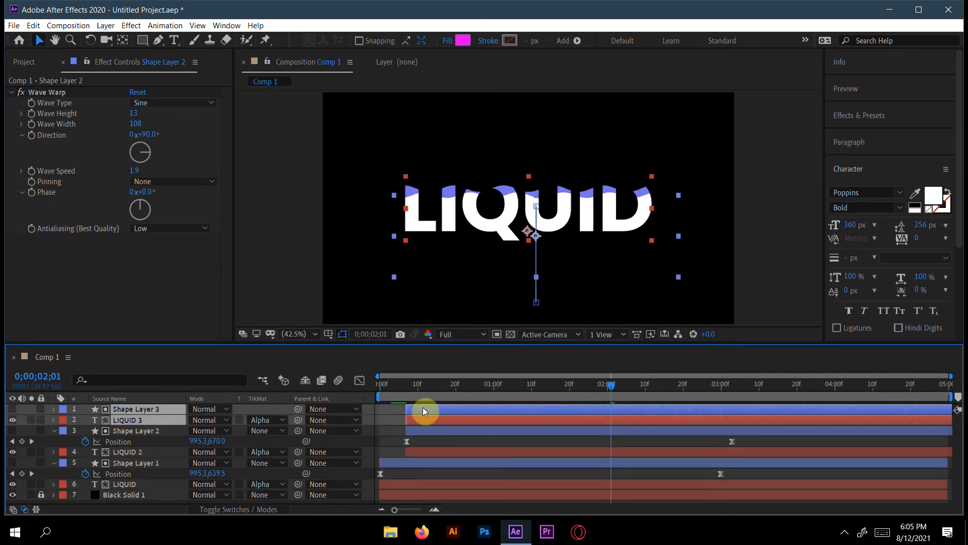
Step: Offset Shape Layer 3 and LIQUID 3 together to start at about 0;00;00;16 and check the reveal at 0;00;01;26
left_click_drag(425, 409, 457, 407)
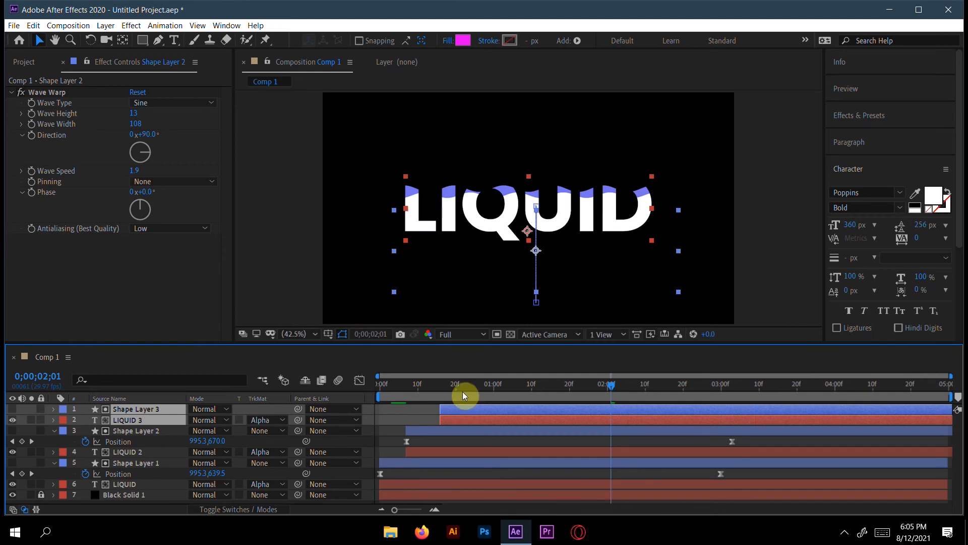
mouse_move(609, 385)
left_mouse_down()
mouse_move(413, 387)
mouse_move(593, 400)
left_mouse_up()
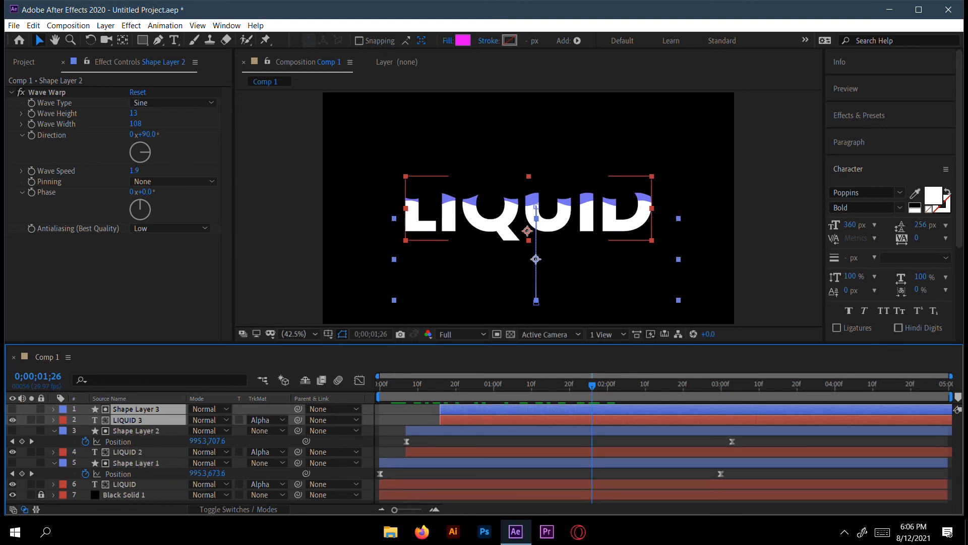
Step: Set the LIQUID 2 text layer's opacity to 50% and check the reveal at 0;00;01;22
left_click(154, 451)
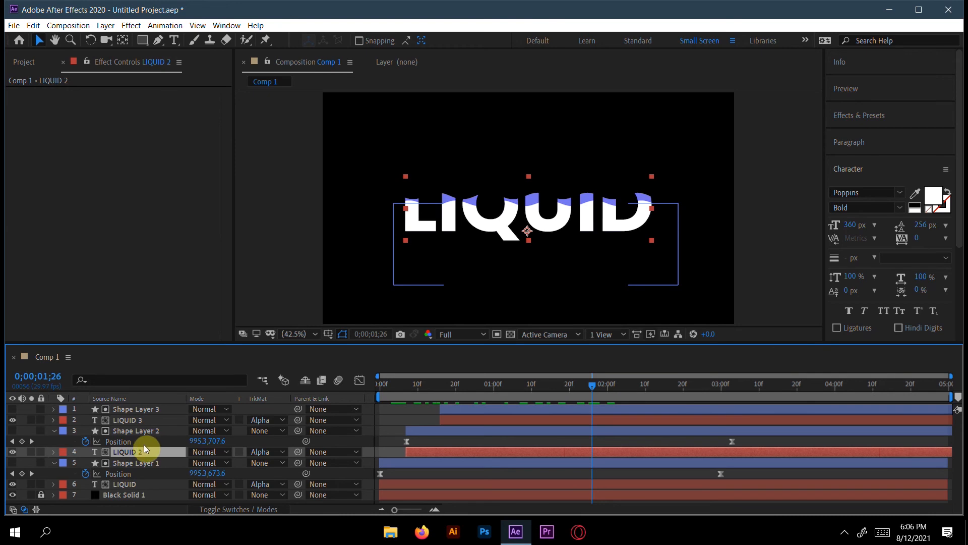
key("t")
left_click_drag(198, 463, 166, 464)
left_click_drag(593, 385, 574, 392)
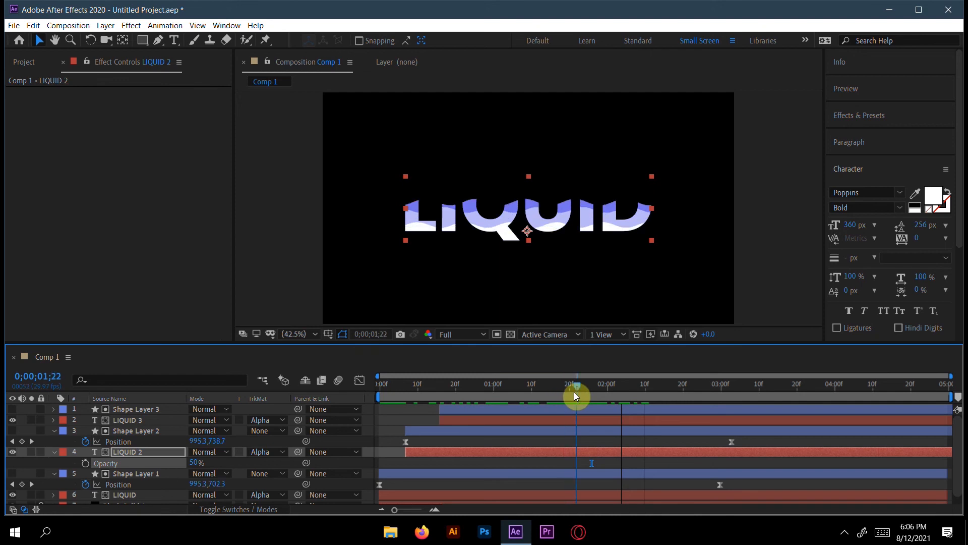
Step: Move Shape Layer 3's last Position keyframe earlier to about 0;00;03;03
left_click(460, 408)
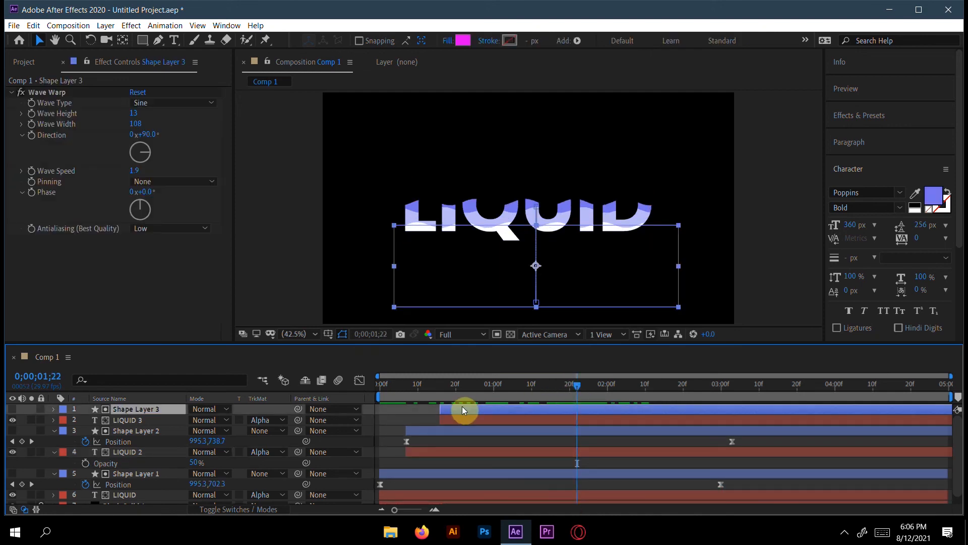
key("p")
left_click_drag(766, 420, 731, 419)
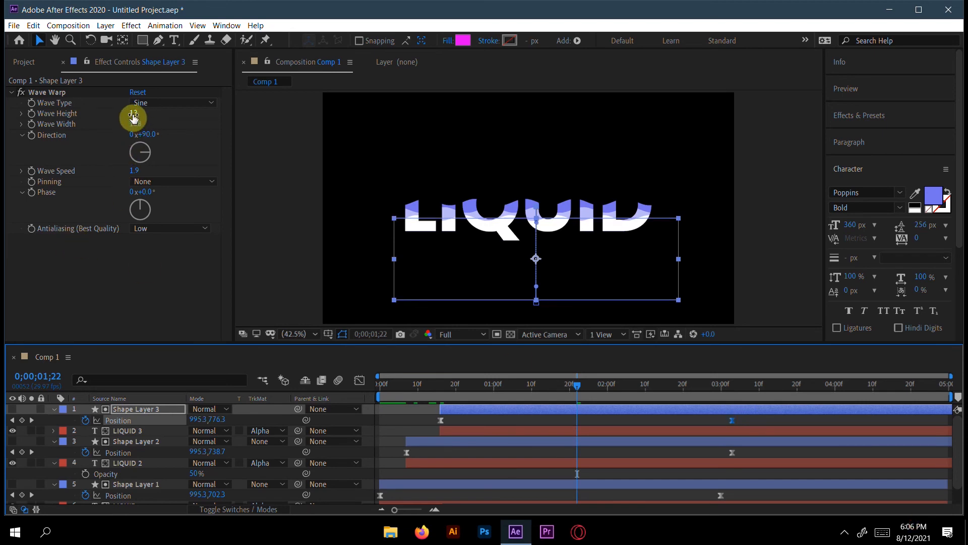
Step: Set Shape Layer 3's Wave Warp to a wave height of 10 and a wave width of 95
left_click_drag(132, 114, 126, 115)
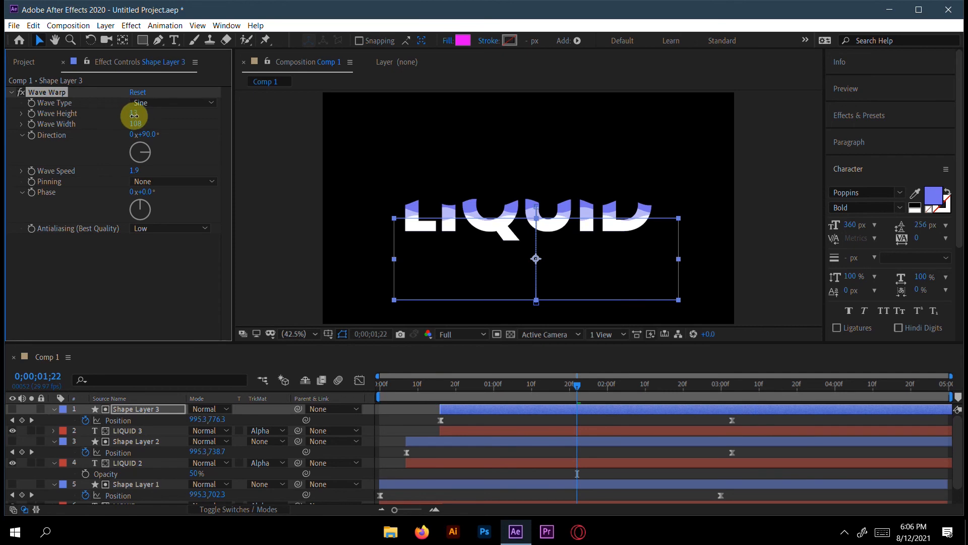
left_click(135, 116)
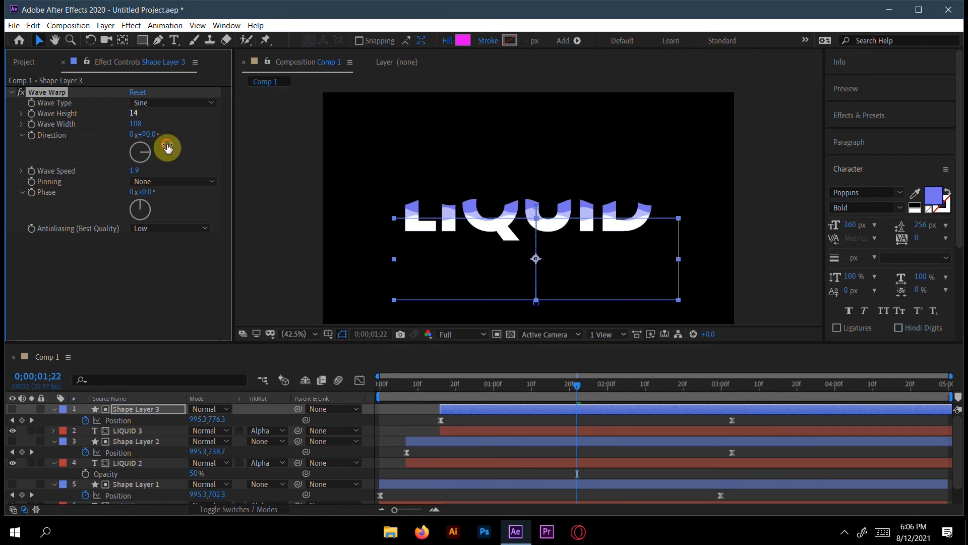
type("10")
key("Return")
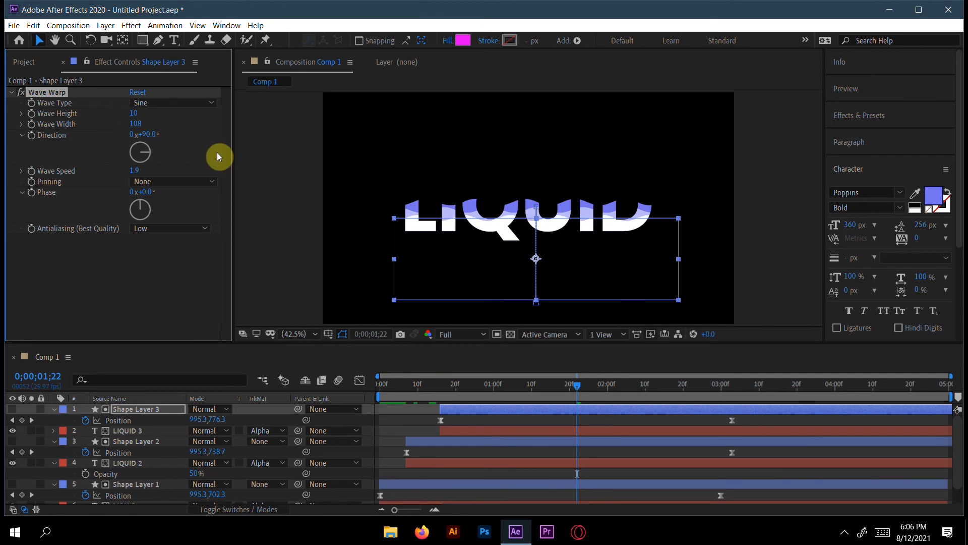
left_click_drag(135, 122, 77, 132)
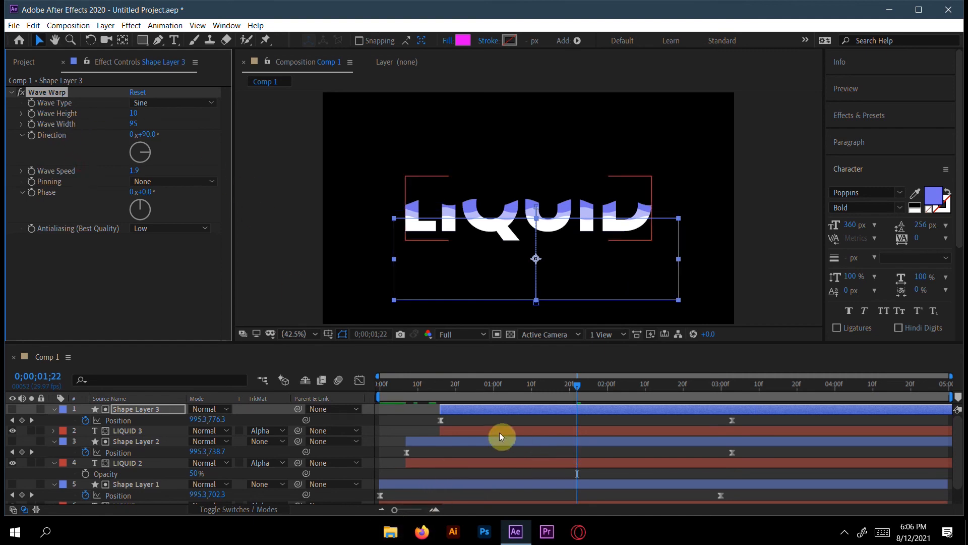
Step: Set Shape Layer 1's Wave Warp wave width to 106 and preview the reveal from the start of the composition
left_click(474, 484)
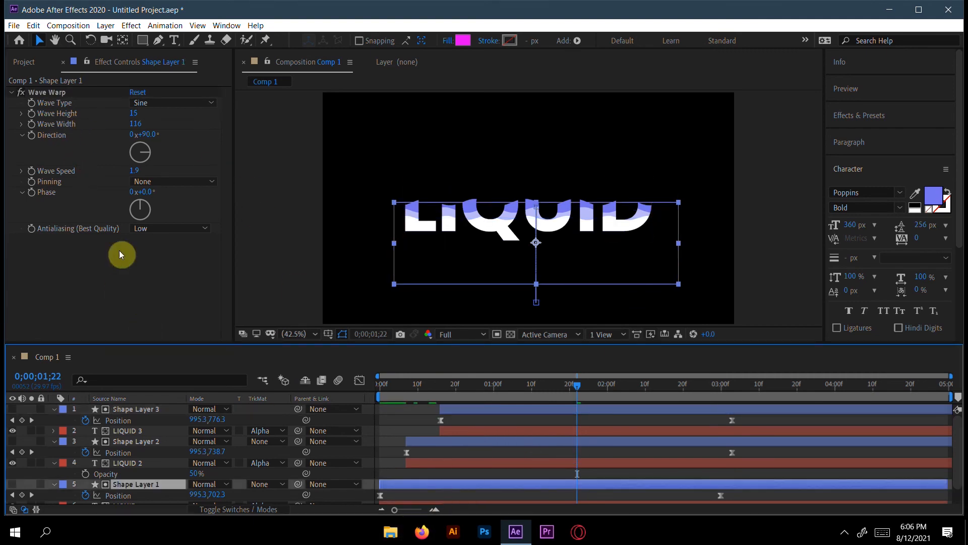
left_click_drag(134, 123, 81, 126)
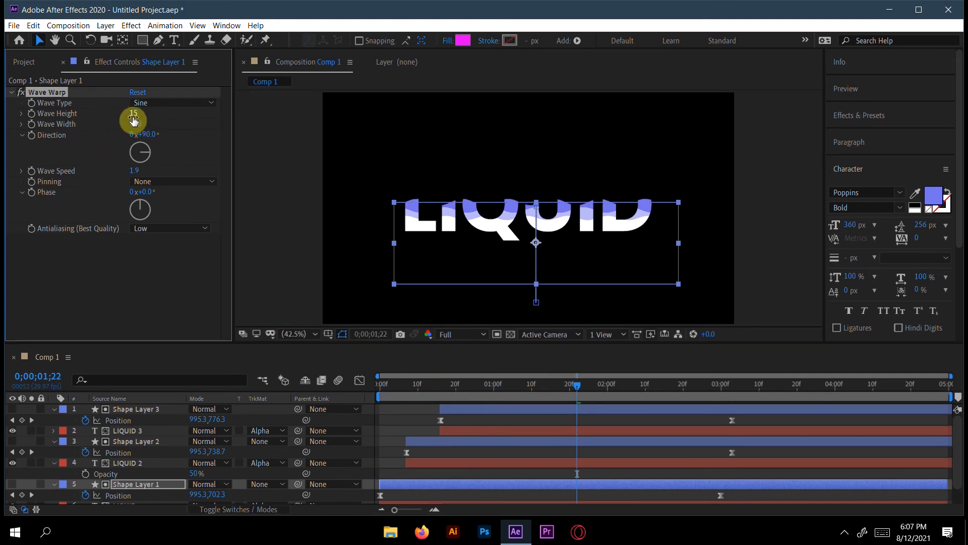
left_click_drag(573, 383, 326, 393)
key("space")
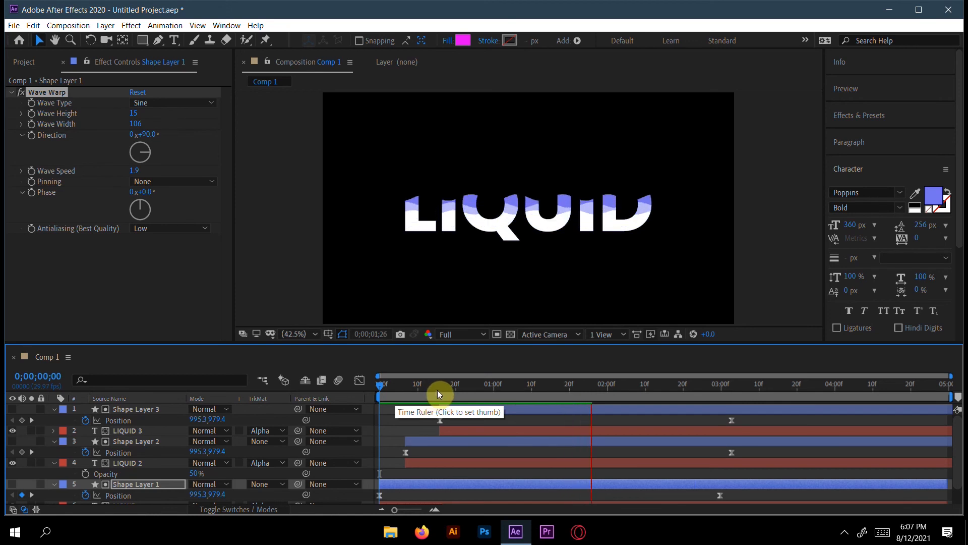
key("space")
key("space")
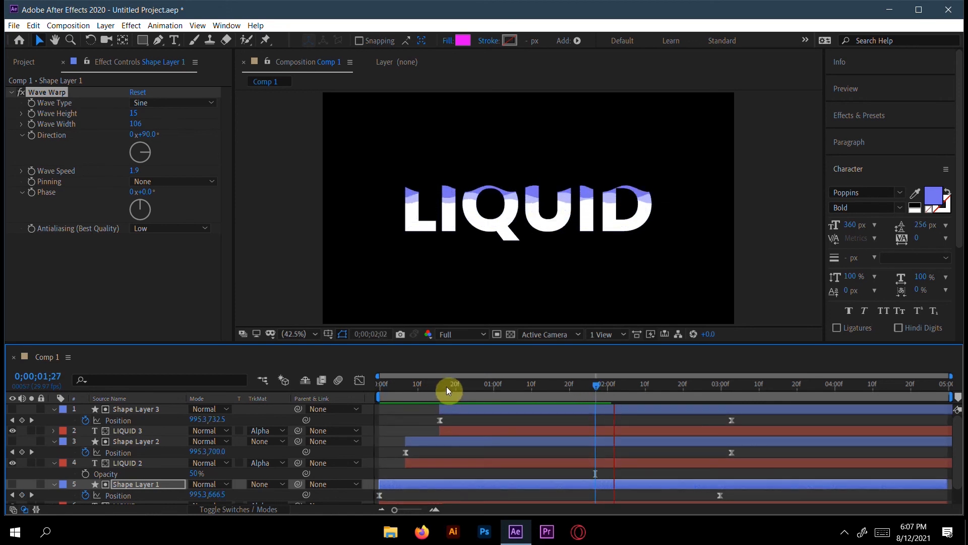
key("space")
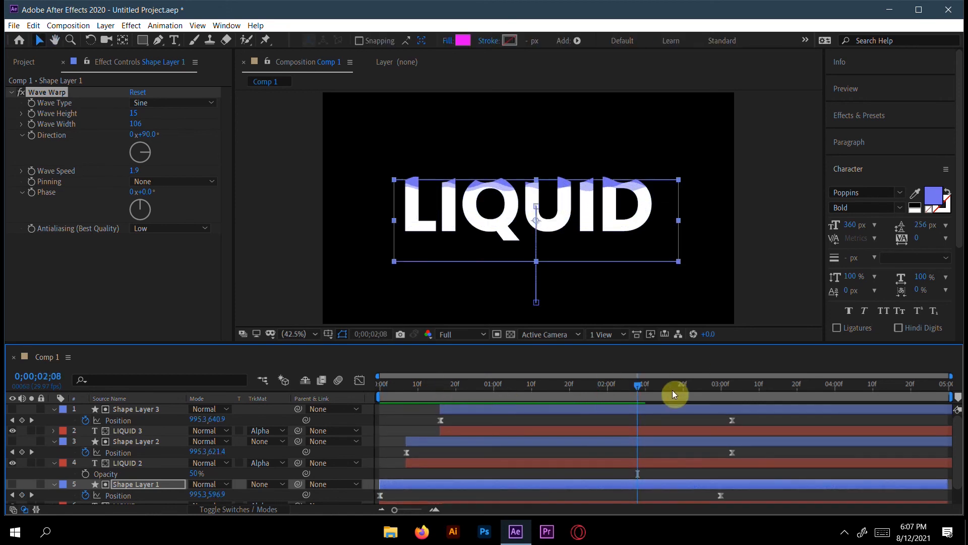
Step: Move the last Position keyframe of Shape Layer 3 to about 0;00;03;04 and that of Shape Layer 2 to about 0;00;03;00
left_click(732, 419)
left_click_drag(737, 417, 734, 415)
left_click(730, 451)
left_click_drag(724, 448, 721, 448)
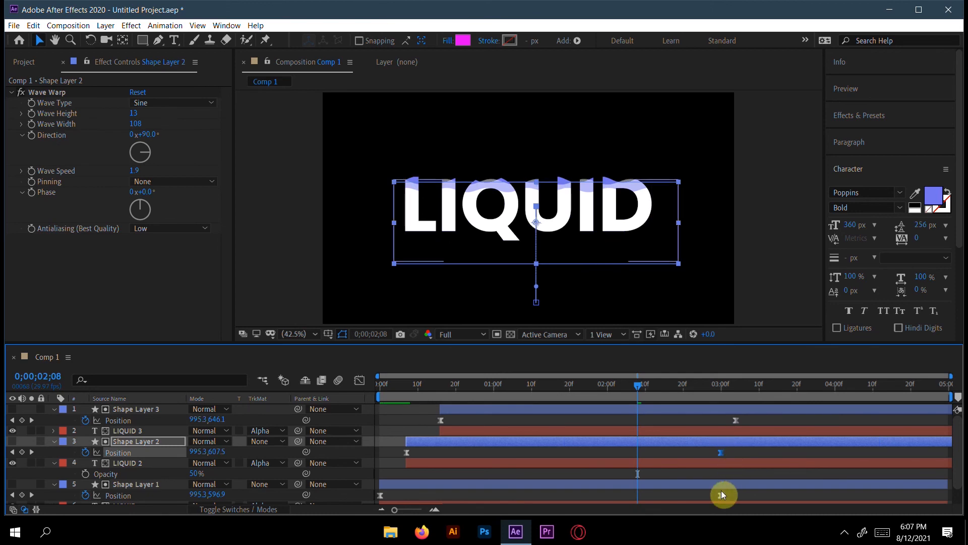
Step: Move Shape Layer 1's last Position keyframe to about 0;00;03;04, after trying about 0;00;02;24, and check the reveal at 0;00;02;03
left_click_drag(720, 494, 697, 489)
left_click_drag(633, 386, 600, 387)
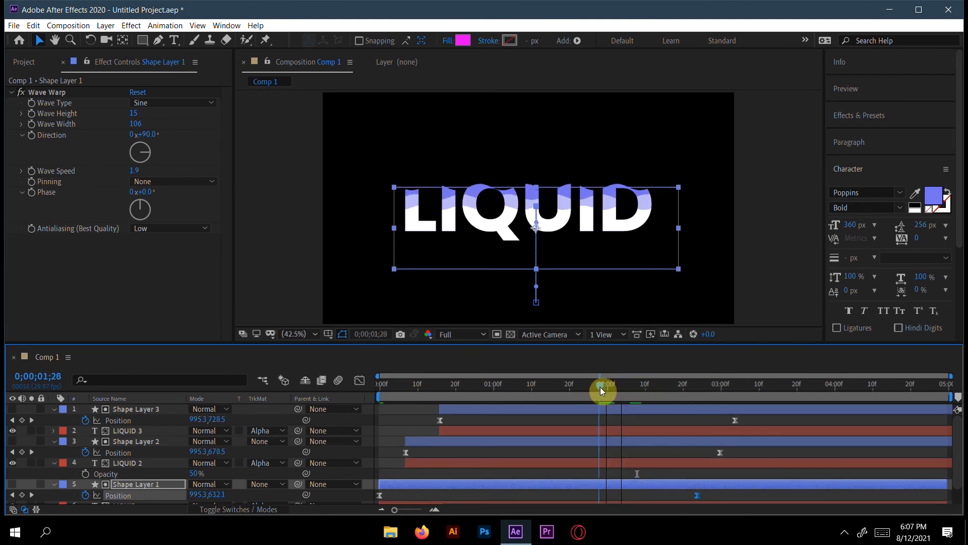
left_click_drag(696, 494, 736, 495)
mouse_move(600, 385)
left_mouse_down()
mouse_move(501, 381)
mouse_move(697, 379)
mouse_move(598, 384)
mouse_move(618, 385)
left_mouse_up()
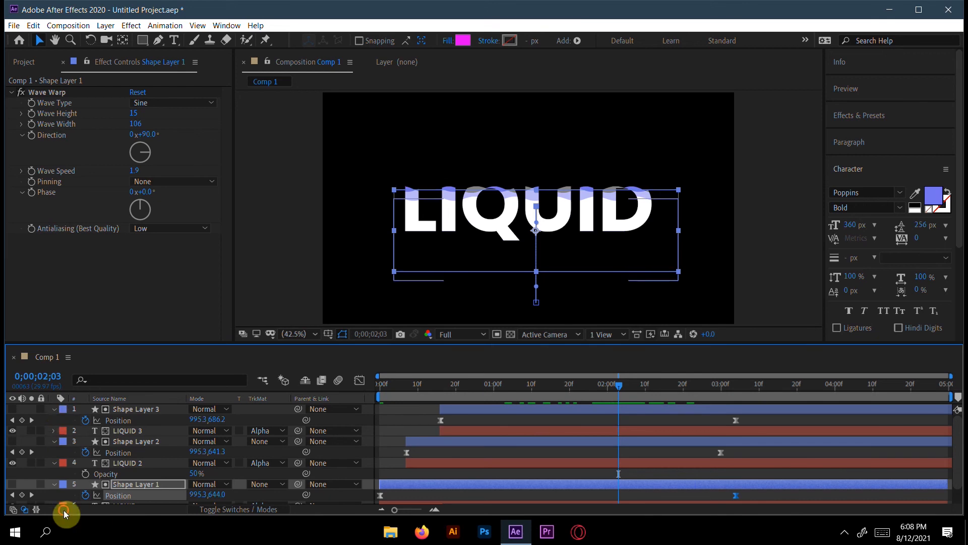
Step: Collapse the expanded properties of all shape and text layers and clear the layer selection
left_click(53, 409)
left_click(53, 430)
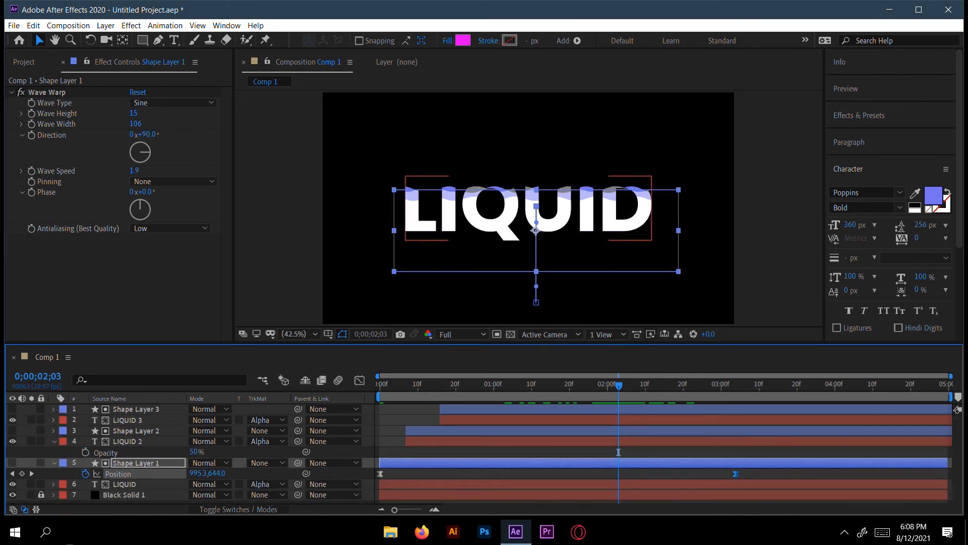
left_click(53, 441)
left_click(54, 452)
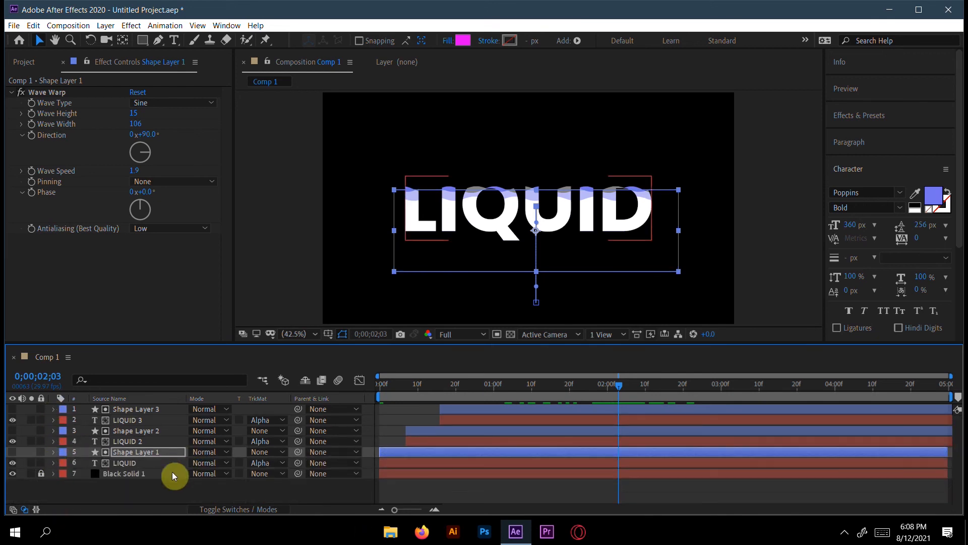
left_click(129, 483)
Step: Search the effects for "noi", apply Noise to the LIQUID 3 layer and set its amount of noise to 60%
left_click(880, 115)
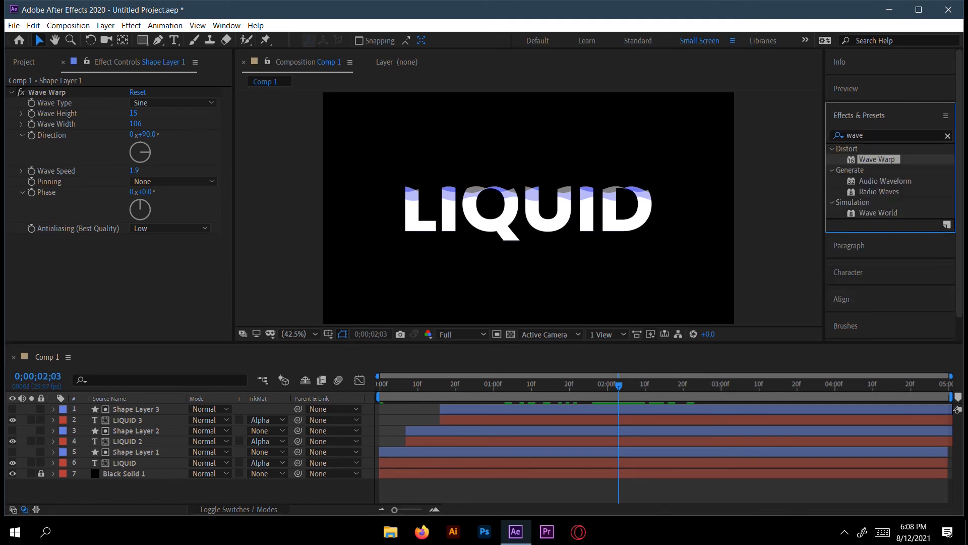
left_click(860, 137)
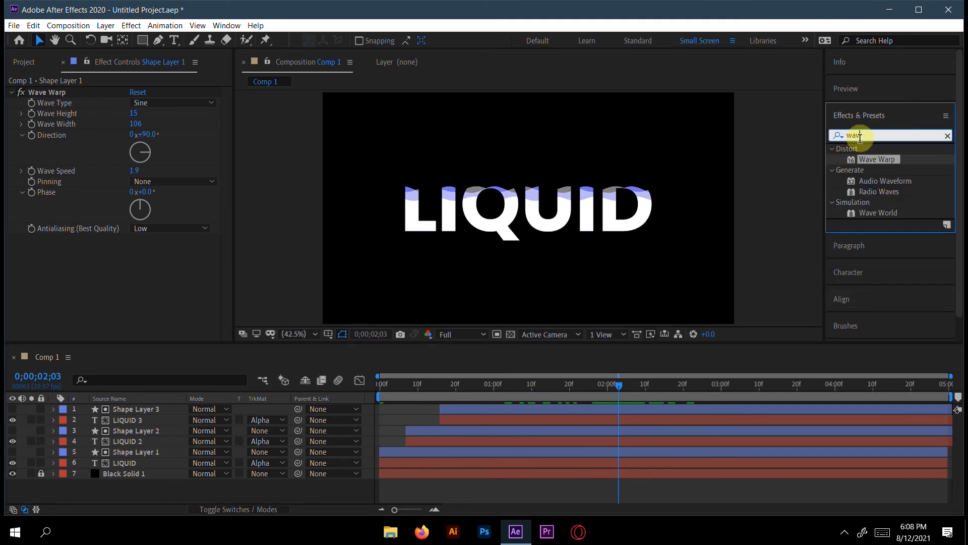
key("BackSpace")
key("BackSpace")
key("BackSpace")
key("BackSpace")
type("noi")
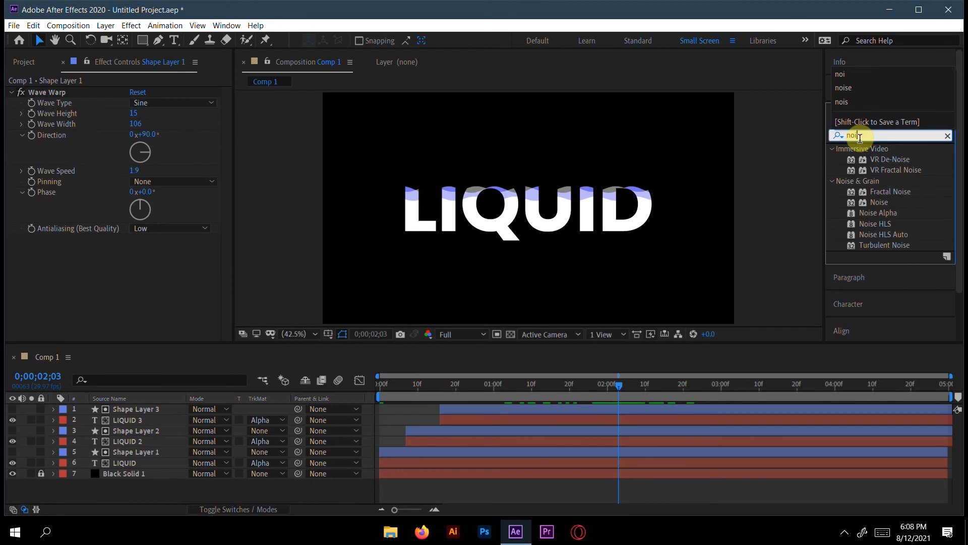
left_click(879, 204)
left_click(879, 203)
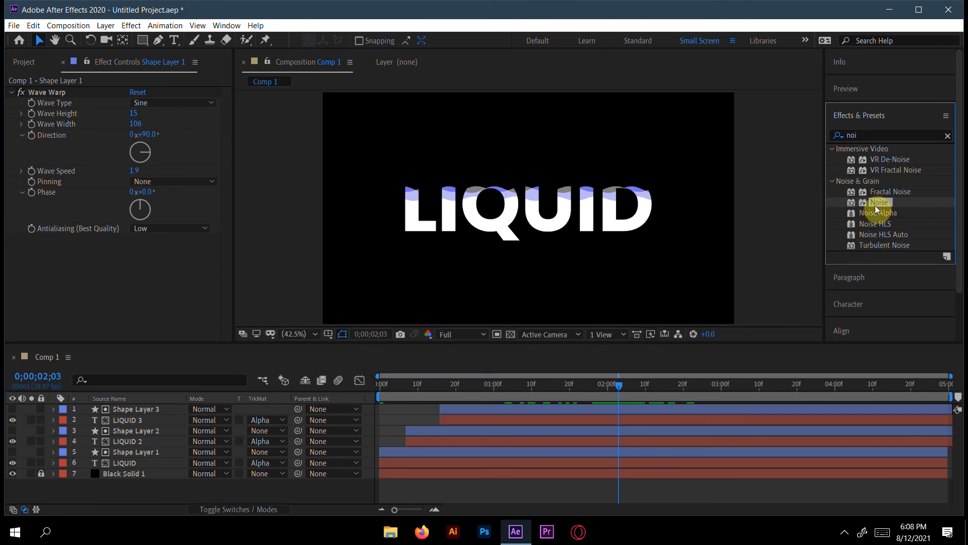
left_click_drag(869, 203, 480, 419)
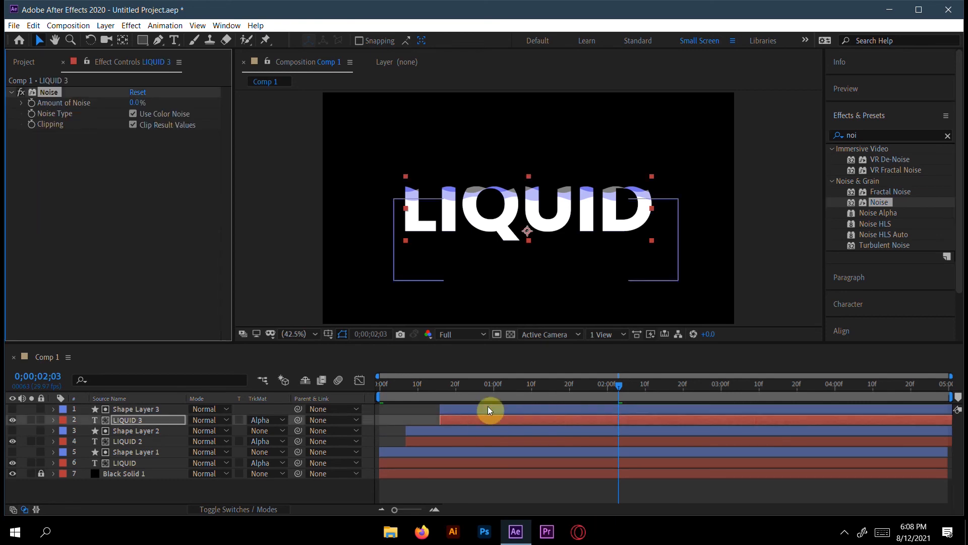
left_click_drag(136, 103, 227, 108)
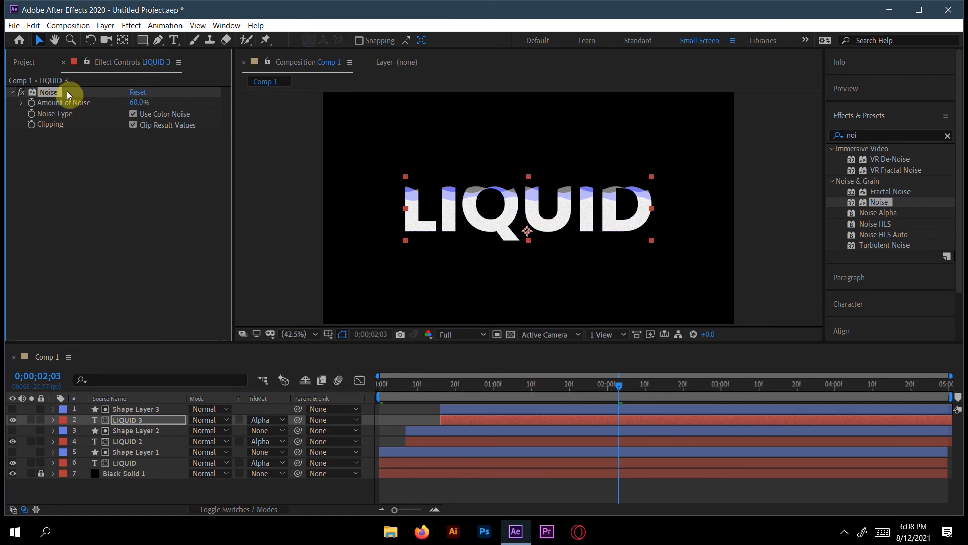
Step: Copy the 60% Noise effect from LIQUID 3 onto the LIQUID 2 and LIQUID text layers
left_click(141, 439)
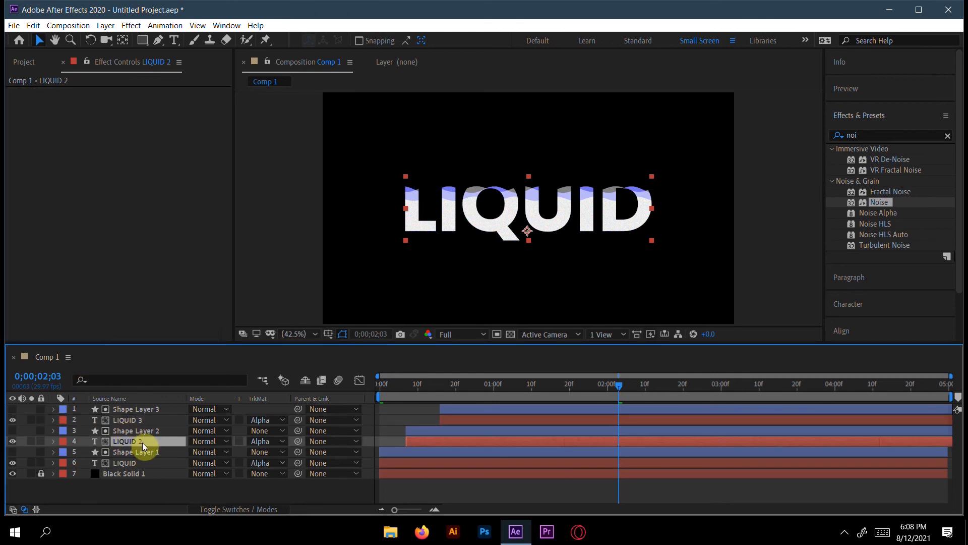
left_click_drag(143, 442, 143, 443)
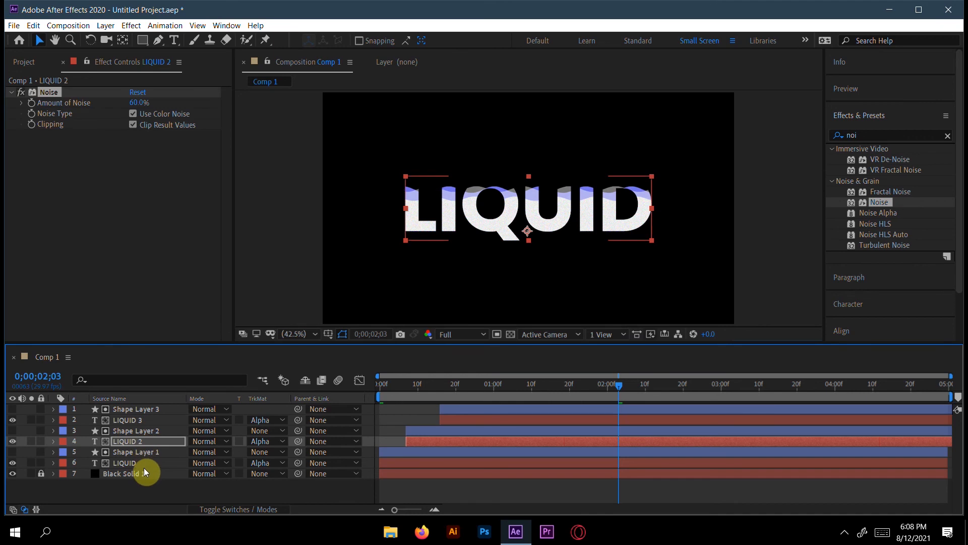
left_click(110, 465)
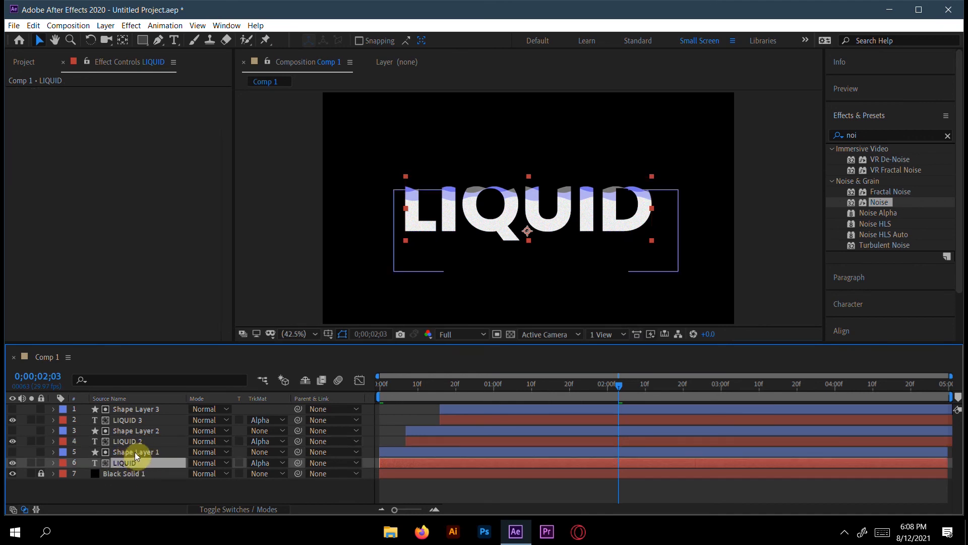
key("ctrl+v")
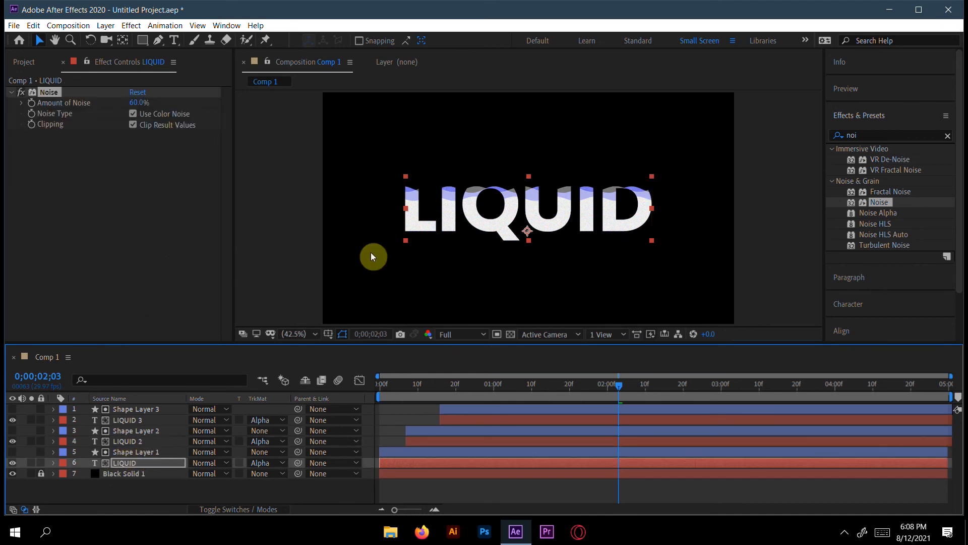
Step: Preview the noisy reveal from the start of the composition and return to 0;00;02;00
left_click_drag(619, 387, 324, 383)
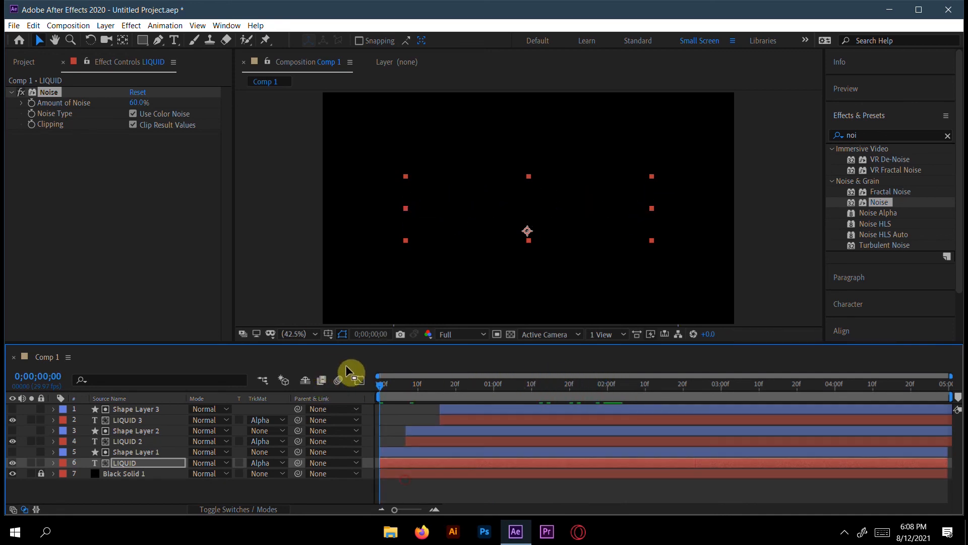
key("space")
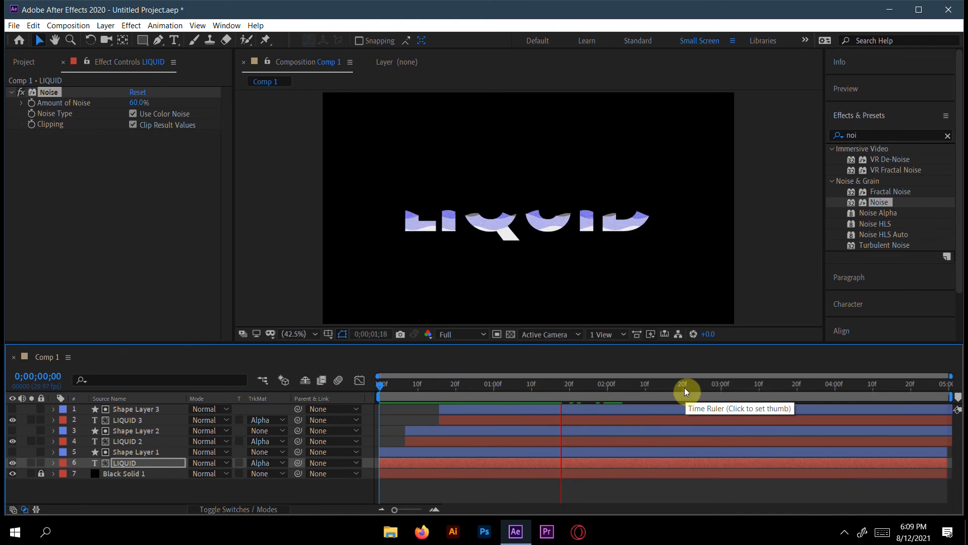
key("space")
key("space")
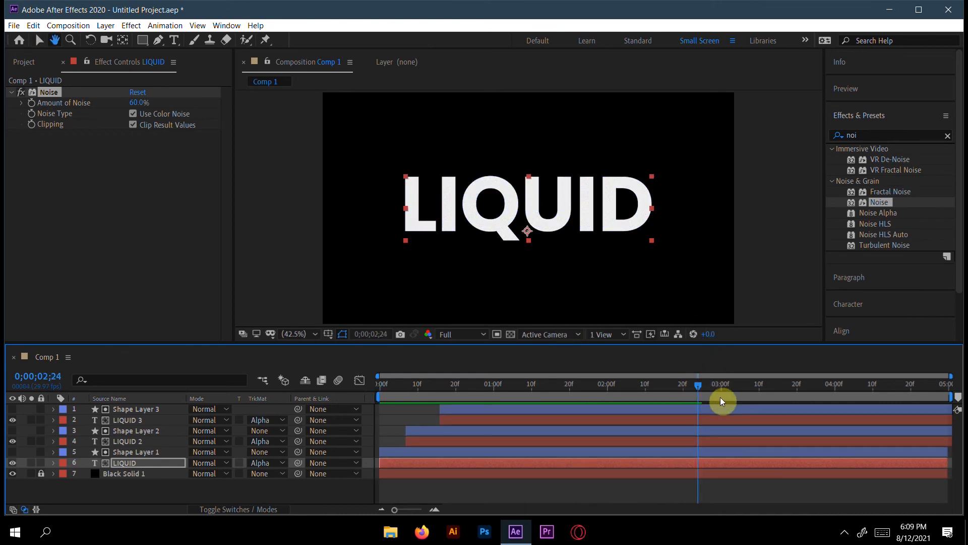
left_click_drag(698, 387, 607, 387)
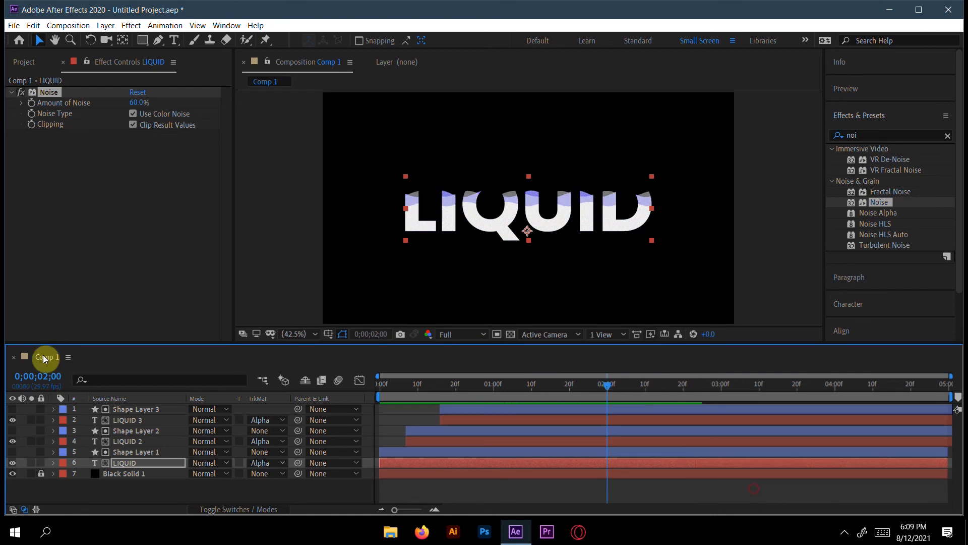
Step: Turn off the Noise effect on LIQUID 3 and scrub through the reveal
left_click(121, 419)
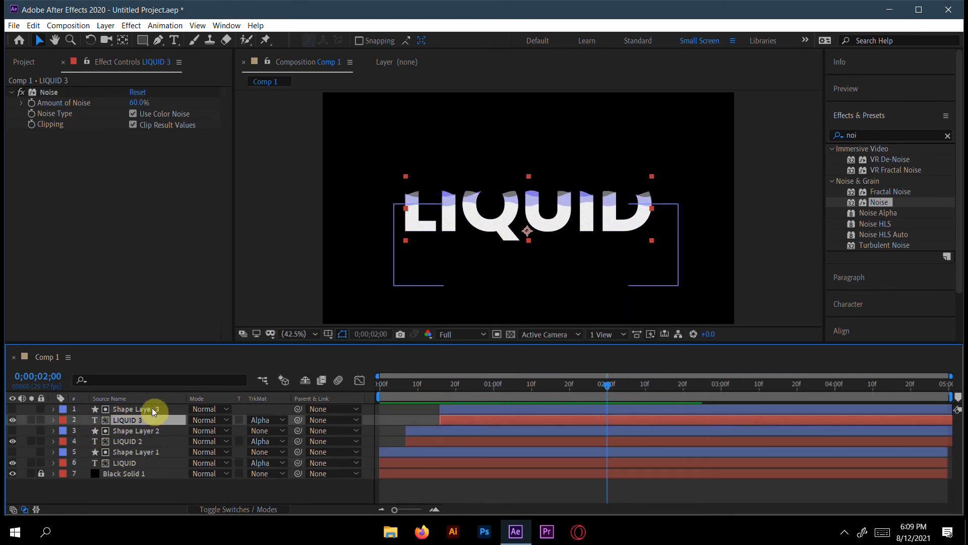
left_click(21, 100)
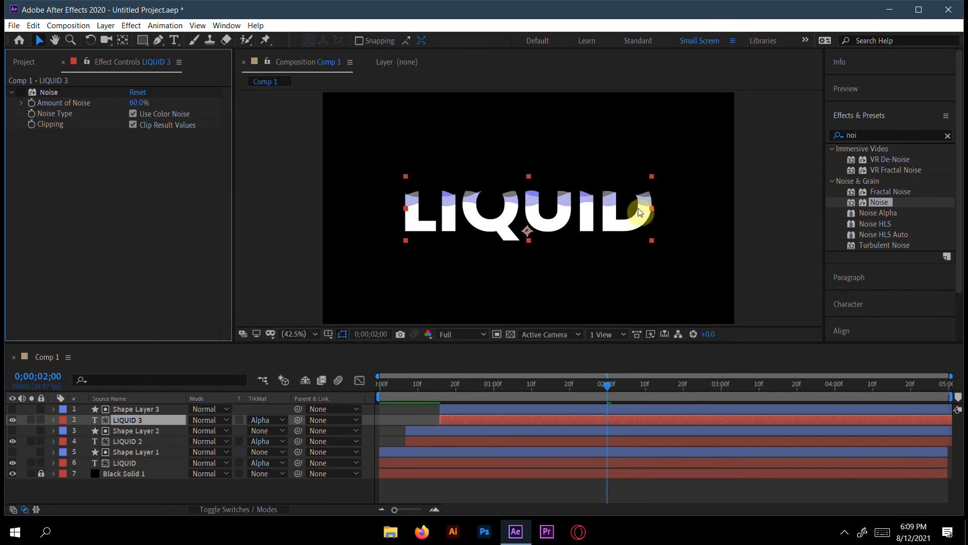
left_click_drag(607, 385, 443, 397)
left_click_drag(510, 402, 599, 410)
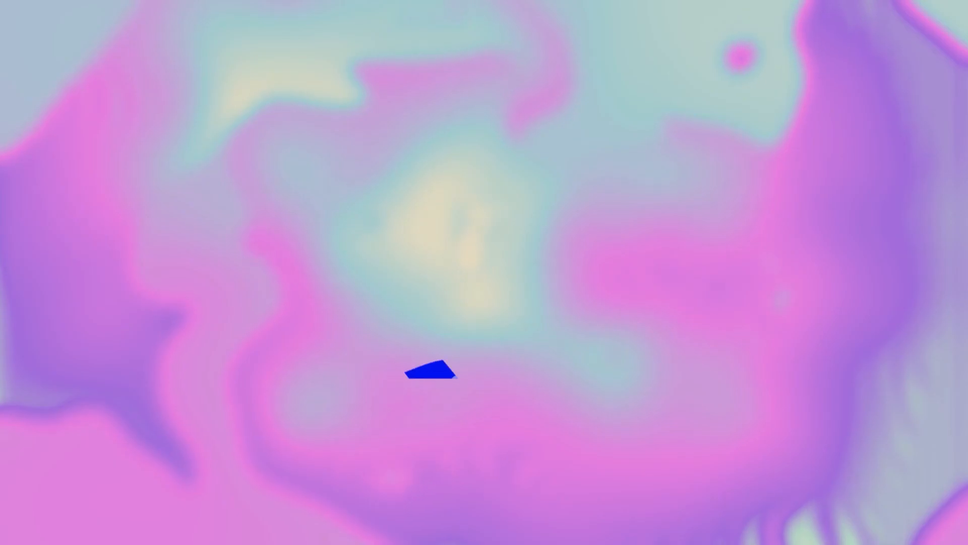